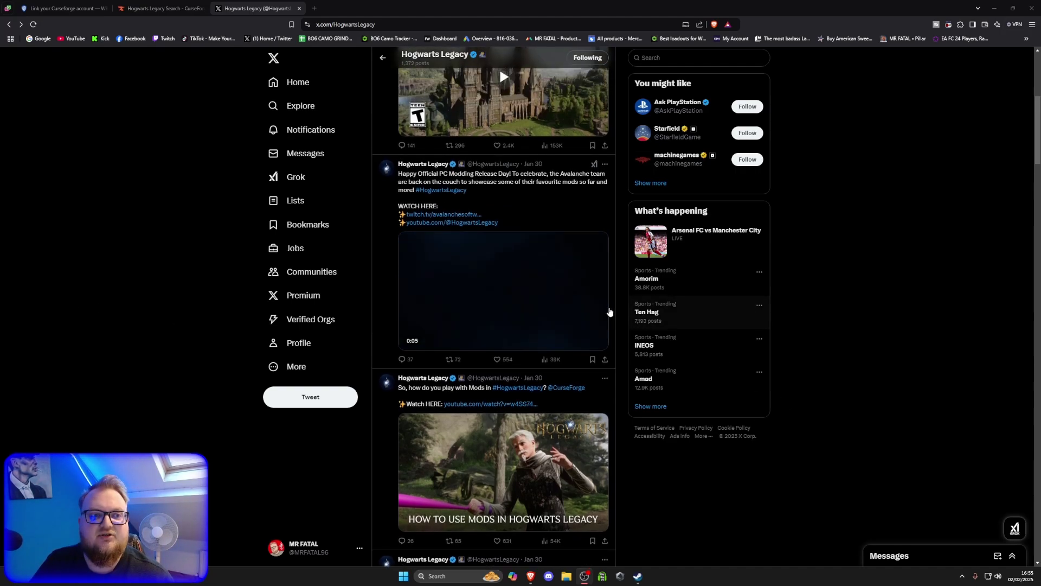
Close the Hogwarts Legacy X profile and review the WB Games page for linking a CurseForge account
scroll(608, 312, down, 1)
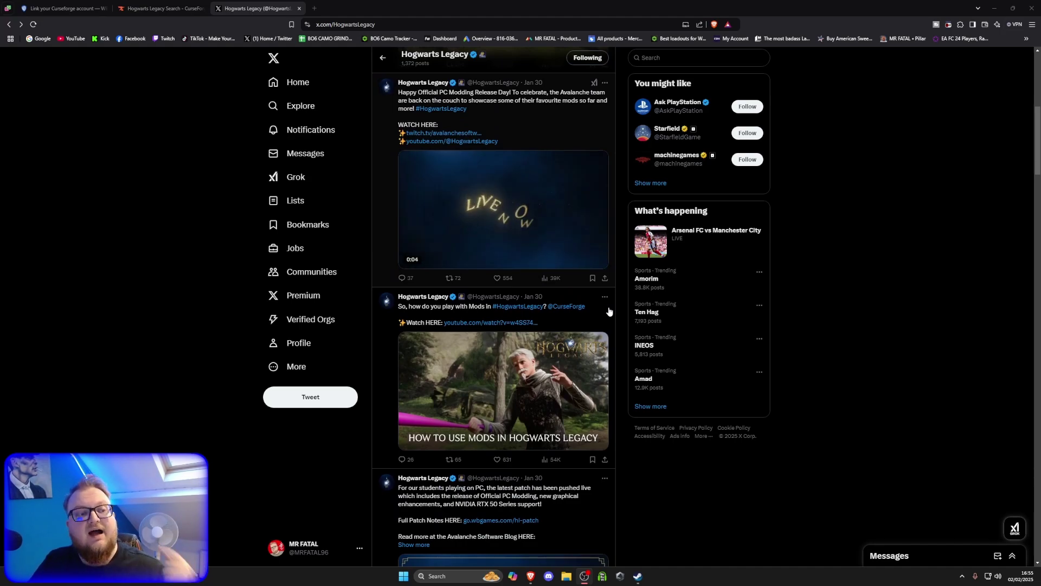
key(ctrl+w)
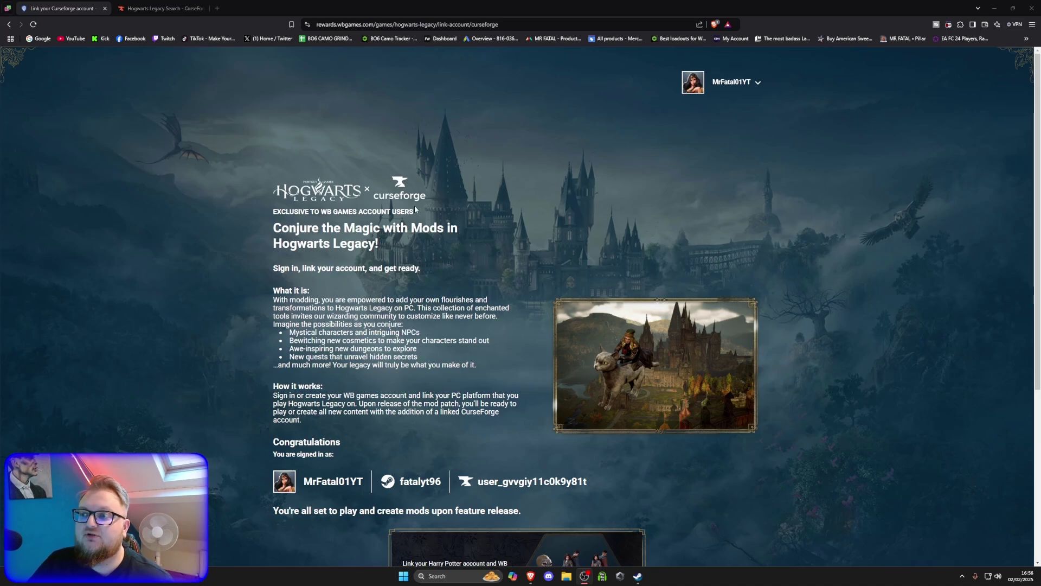
scroll(415, 209, down, 1)
scroll(415, 208, down, 1)
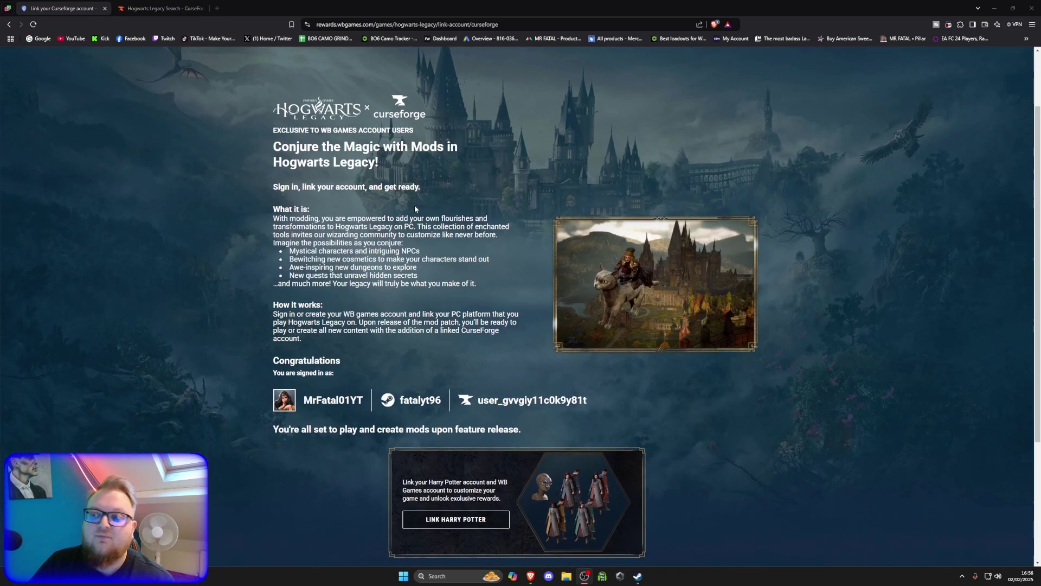
scroll(311, 415, down, 3)
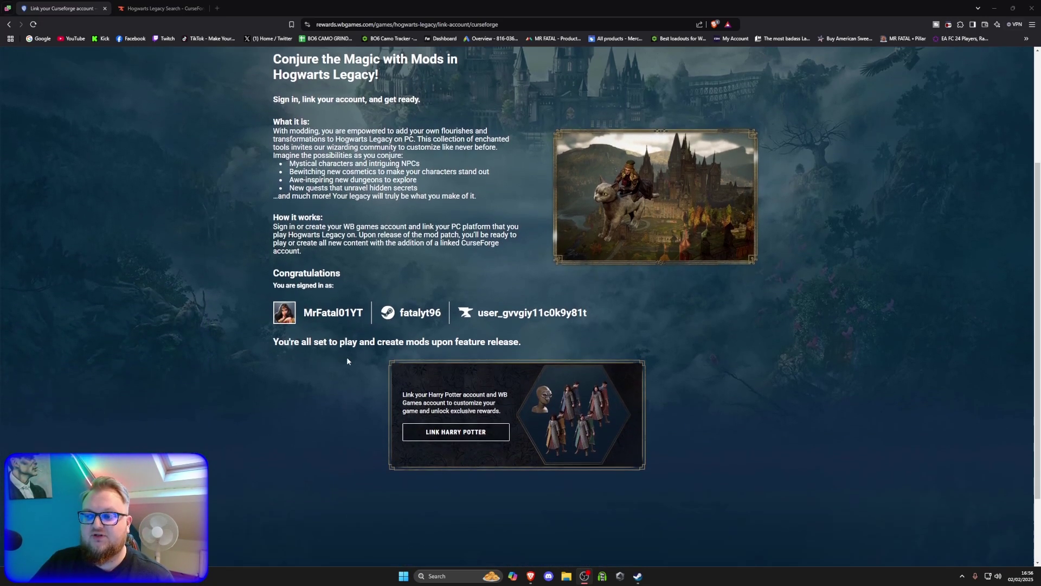
double_click(407, 281)
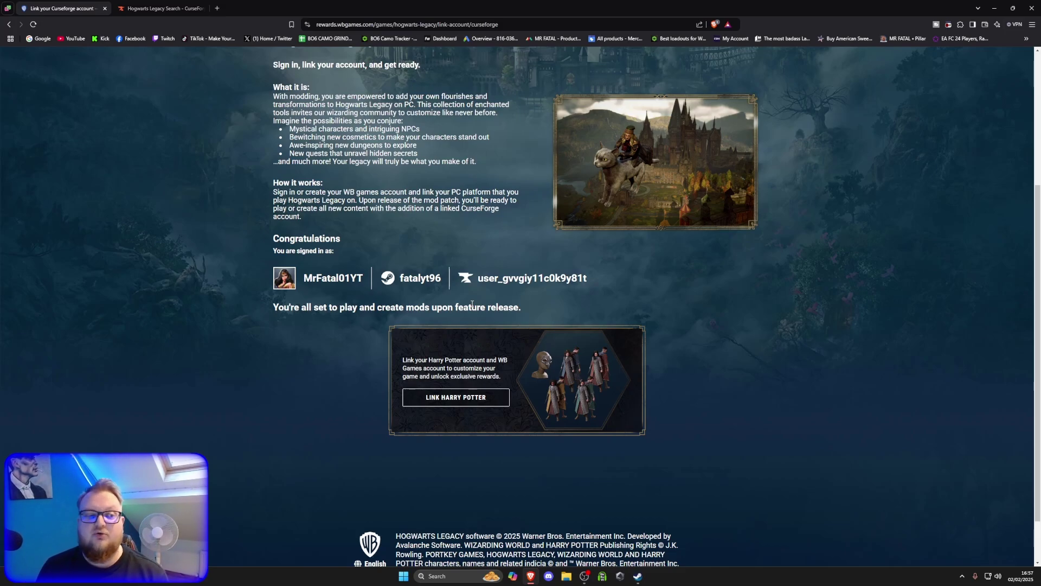
scroll(558, 347, up, 4)
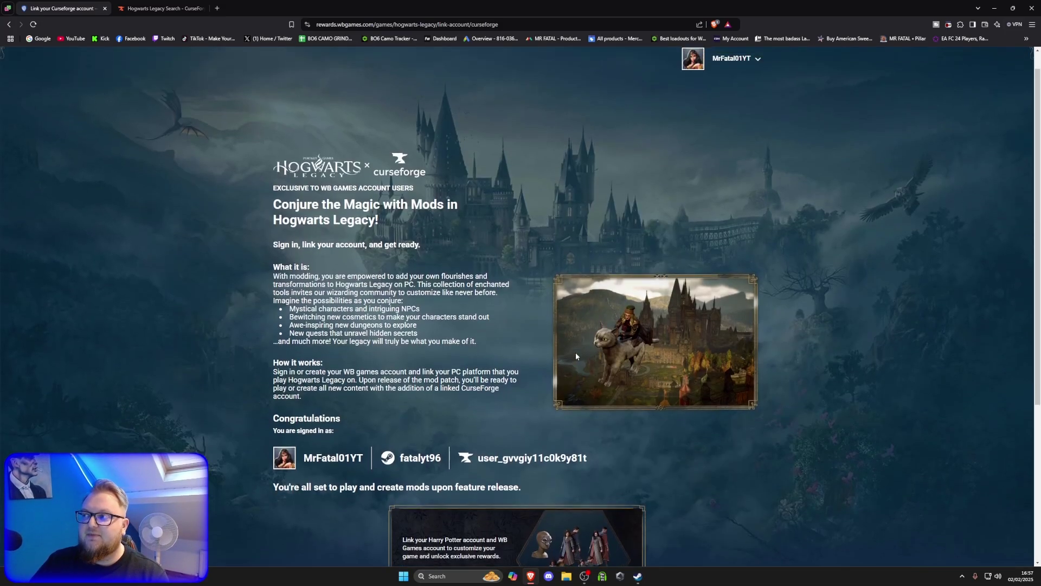
Open the WB Games account connections and review which platforms are linked, including Steam and CurseForge
click(740, 87)
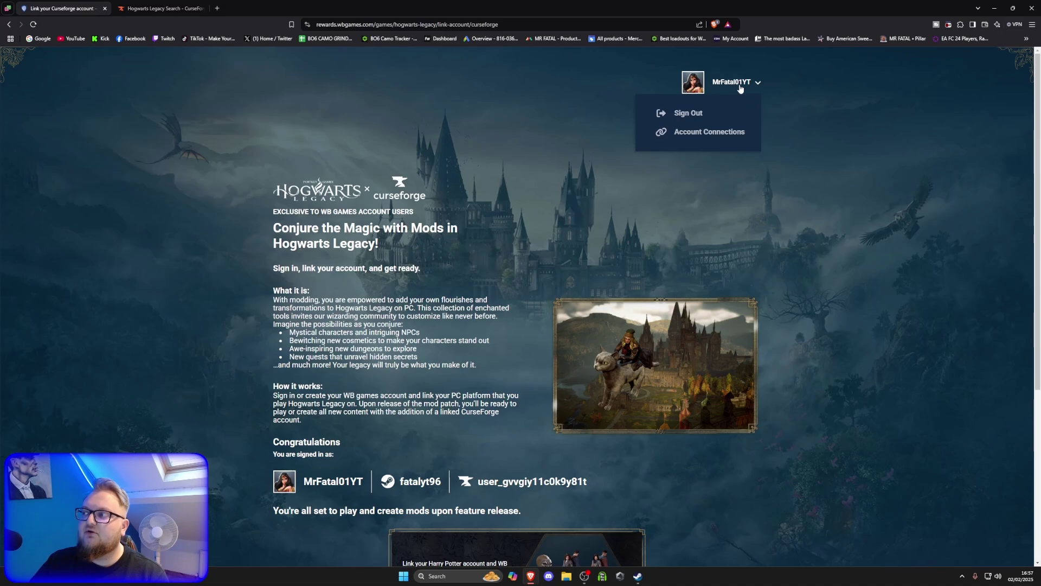
click(693, 132)
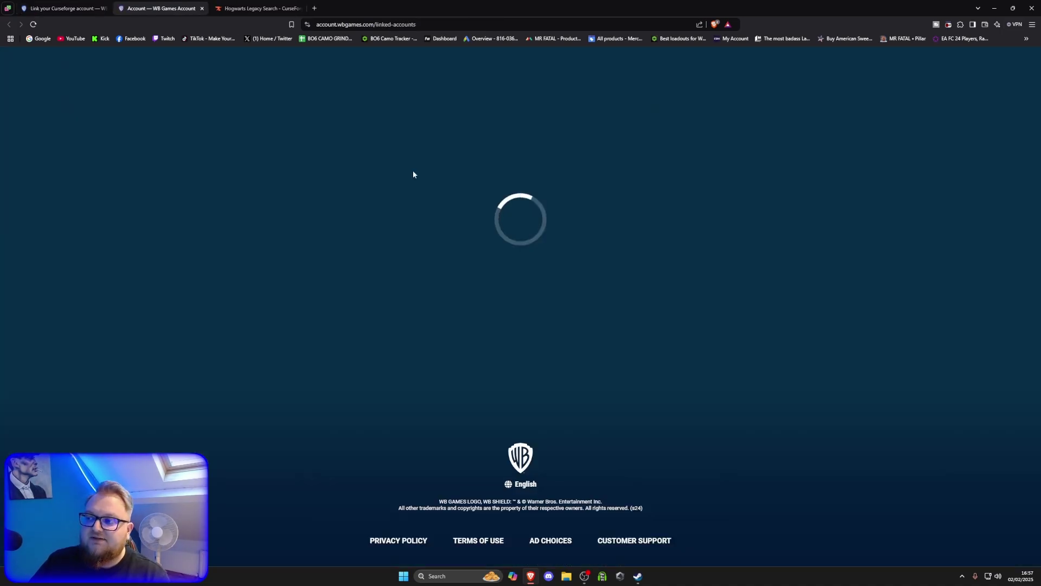
scroll(681, 159, down, 2)
scroll(682, 164, down, 1)
scroll(683, 164, up, 2)
scroll(682, 164, down, 1)
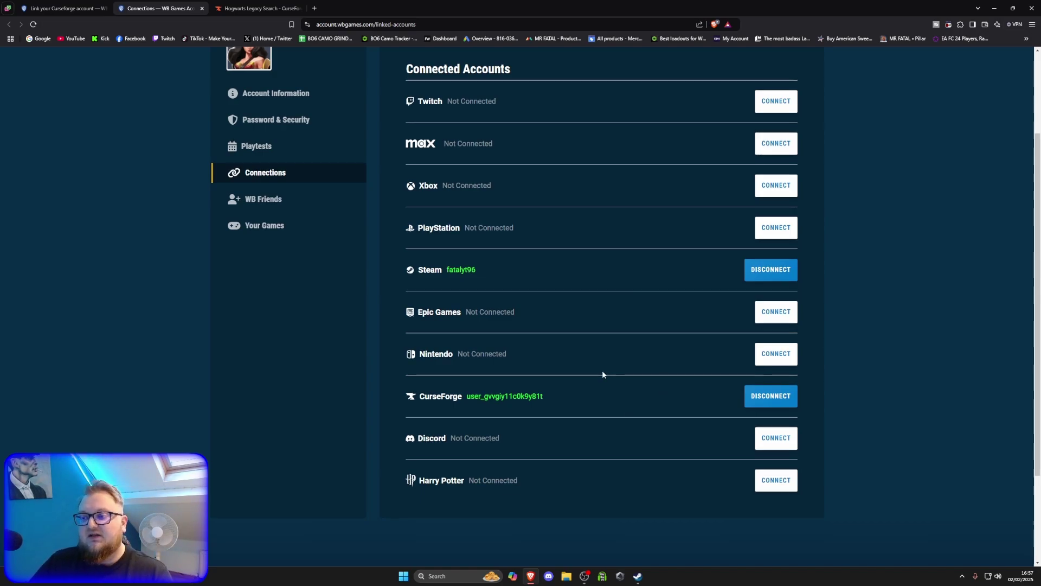
scroll(602, 369, up, 2)
Try to confirm the CurseForge sign-in agreement, and reload the page with the form resubmitted
click(249, 8)
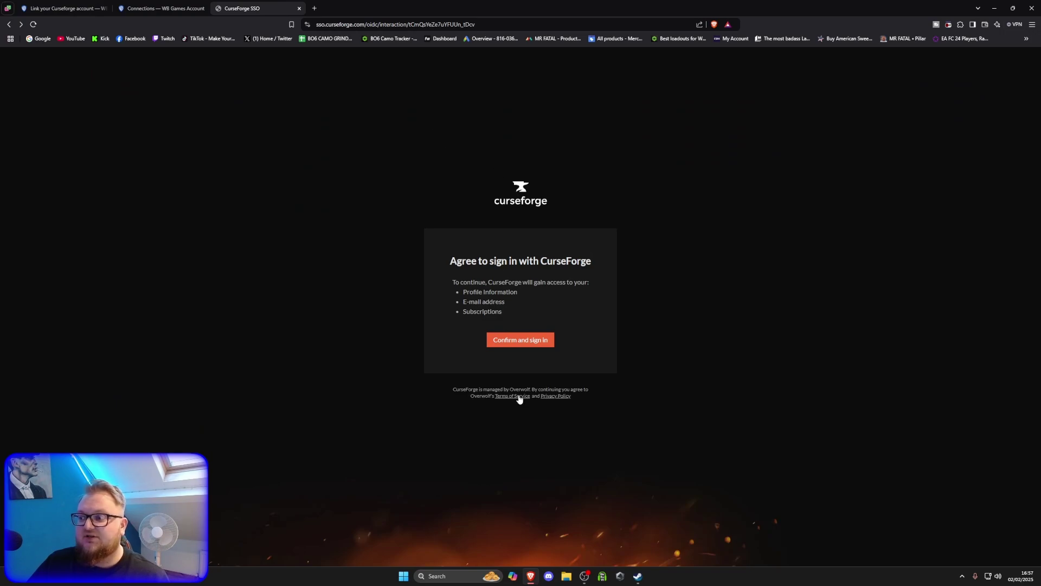
click(521, 342)
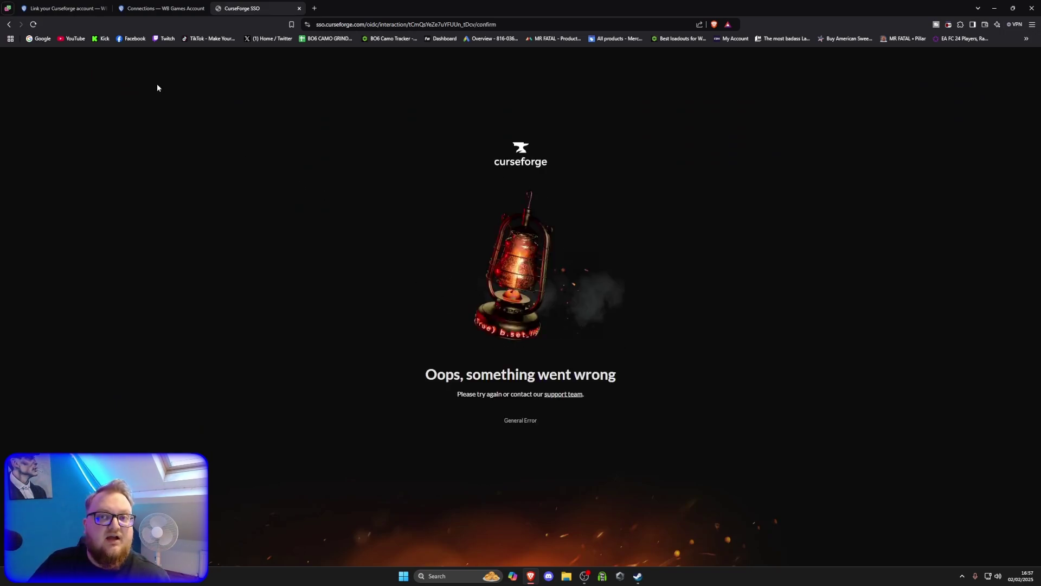
click(33, 25)
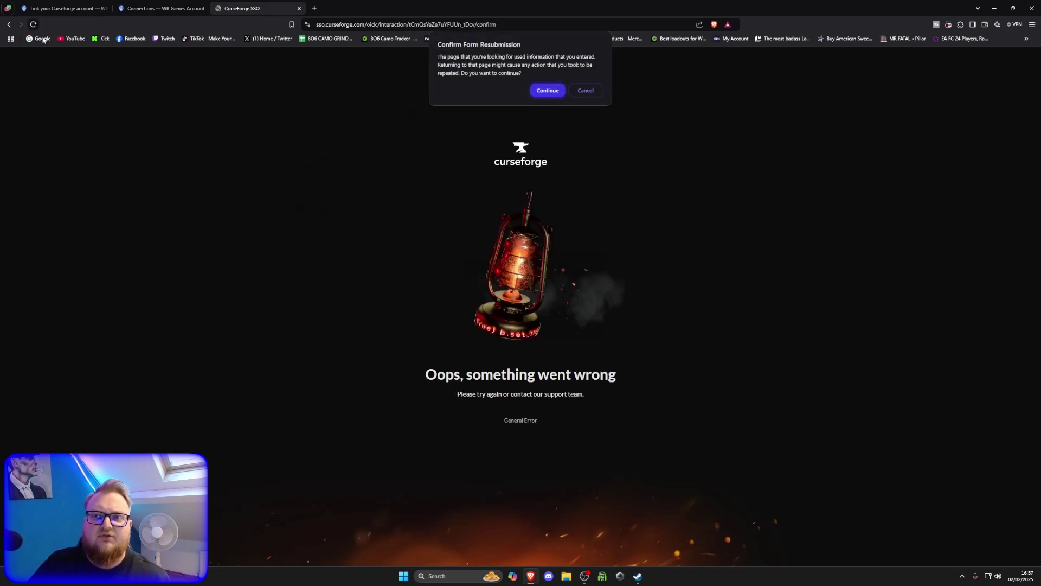
click(539, 90)
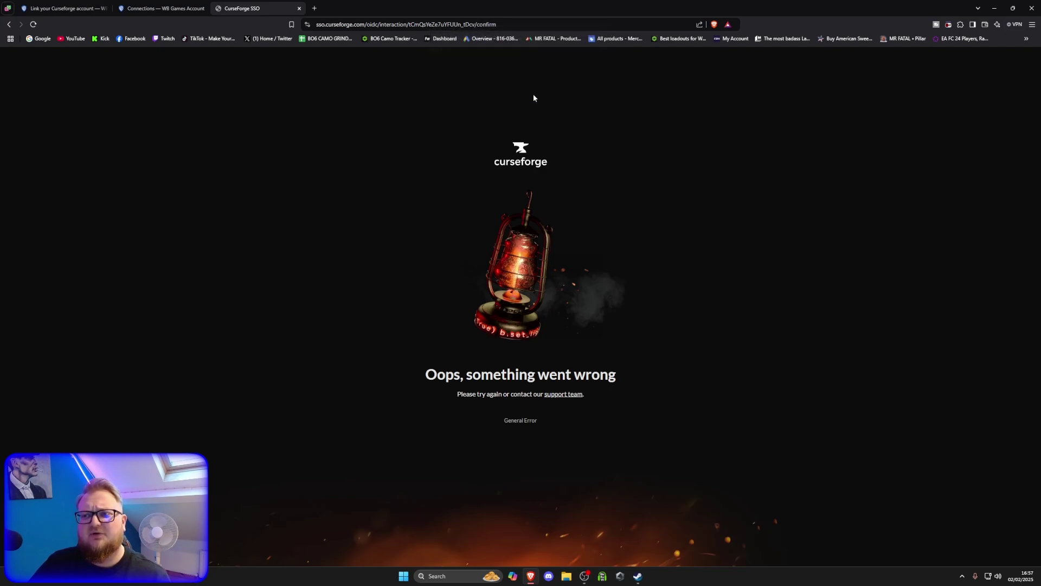
Return to the Hogwarts Legacy mods page on CurseForge and check the signed-in account's menu
click(8, 25)
click(8, 25)
click(8, 25)
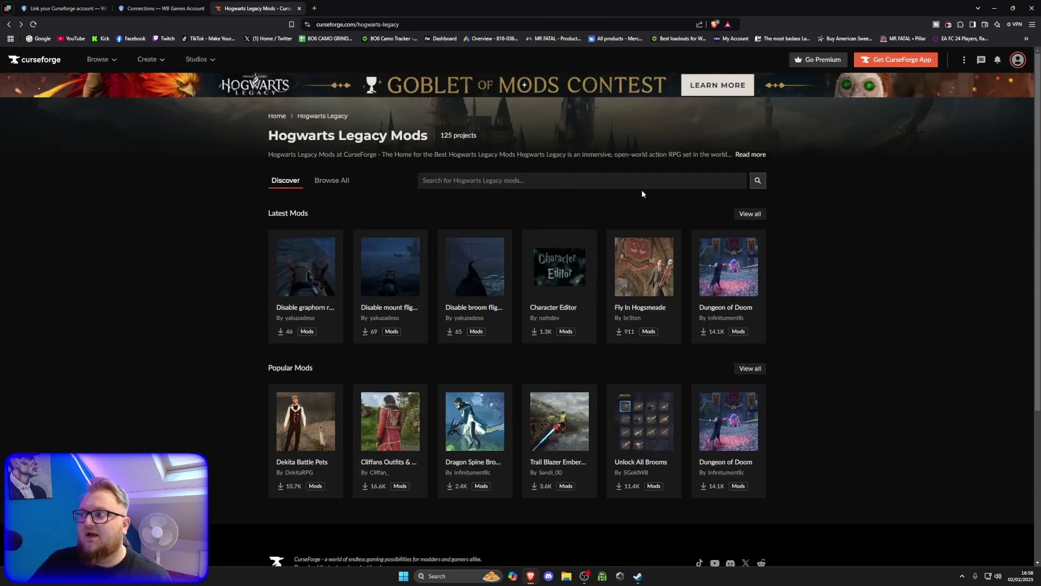
click(1018, 60)
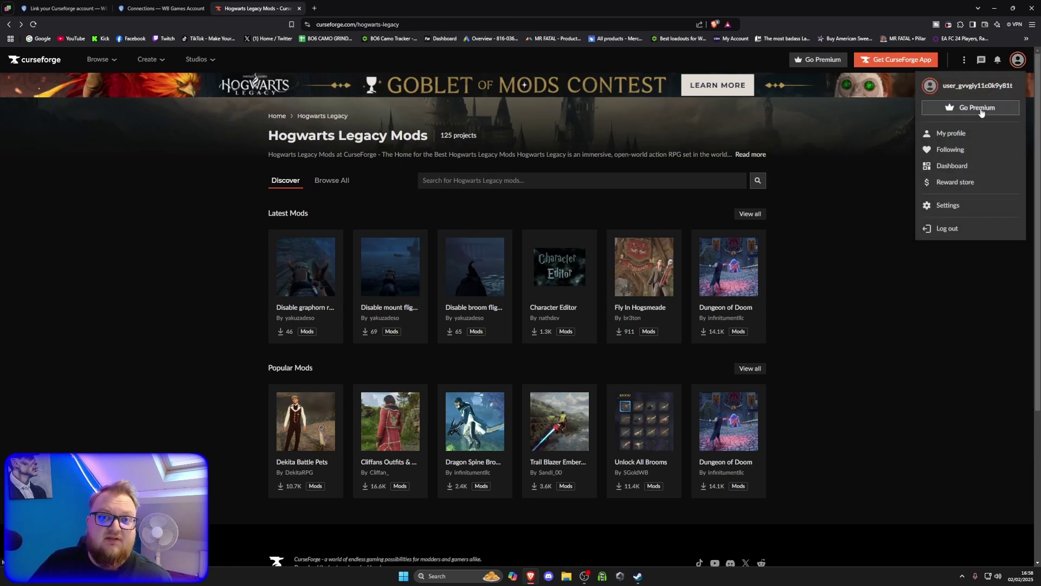
click(830, 148)
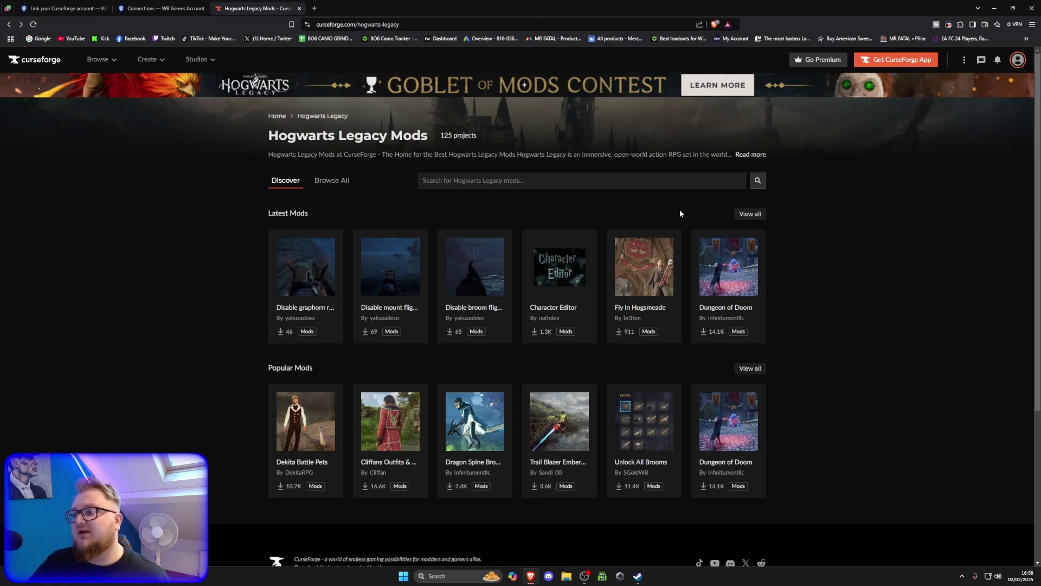
Browse all Hogwarts Legacy mods and check the page-size options and the number of projects found
scroll(927, 217, down, 2)
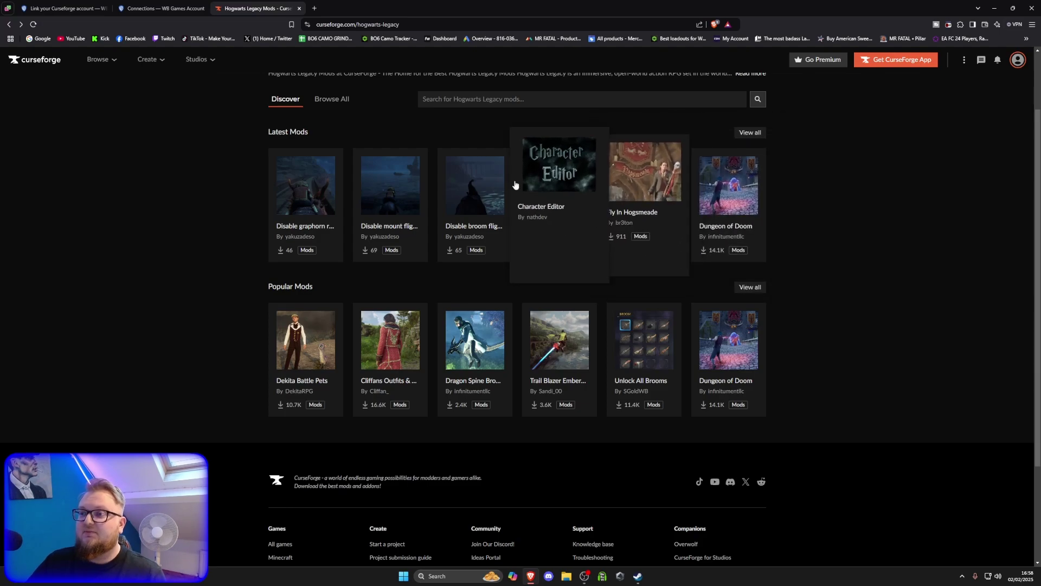
mouse_move(382, 127)
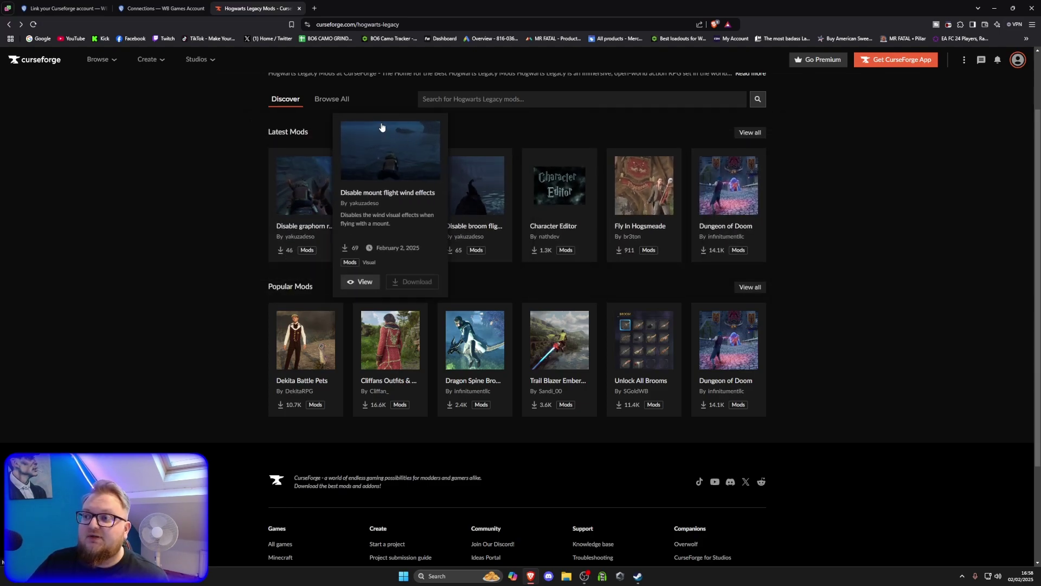
click(323, 99)
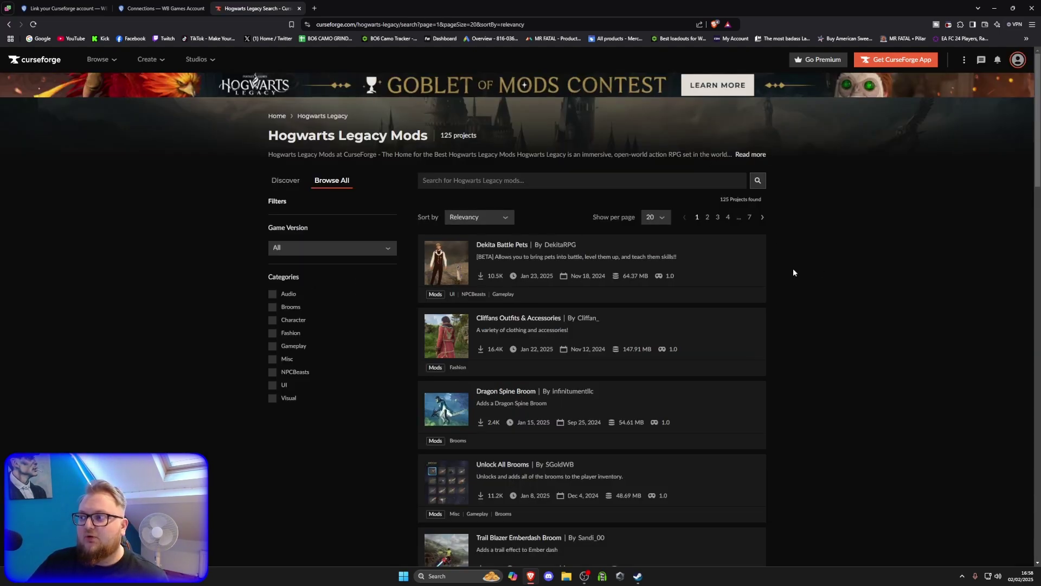
click(666, 217)
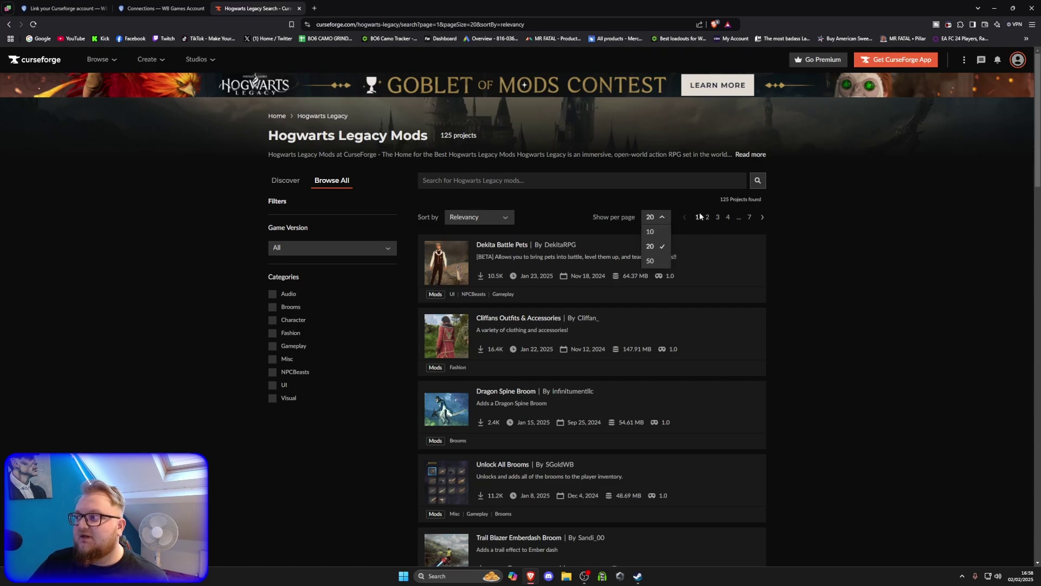
drag(722, 198, 790, 200)
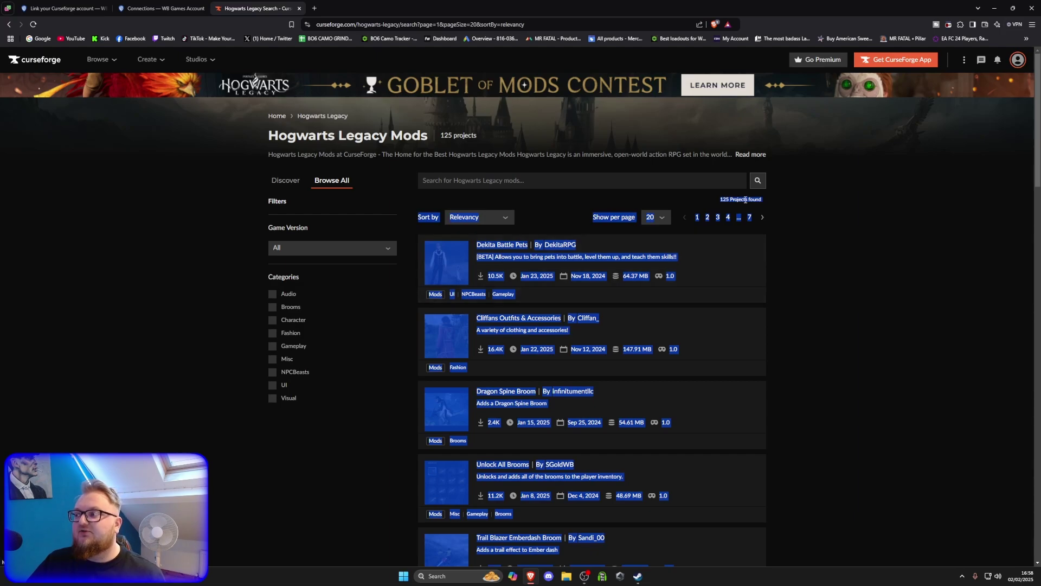
Open the Dekita Battle Pets mod page, examine its description and download option, and return to the mod list
click(502, 245)
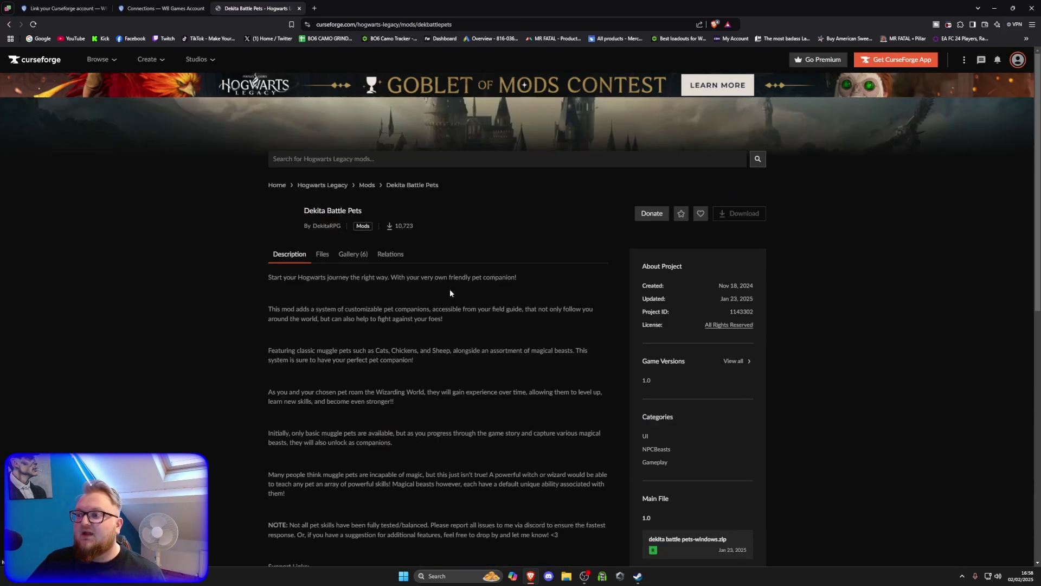
scroll(409, 296, down, 4)
scroll(722, 119, up, 3)
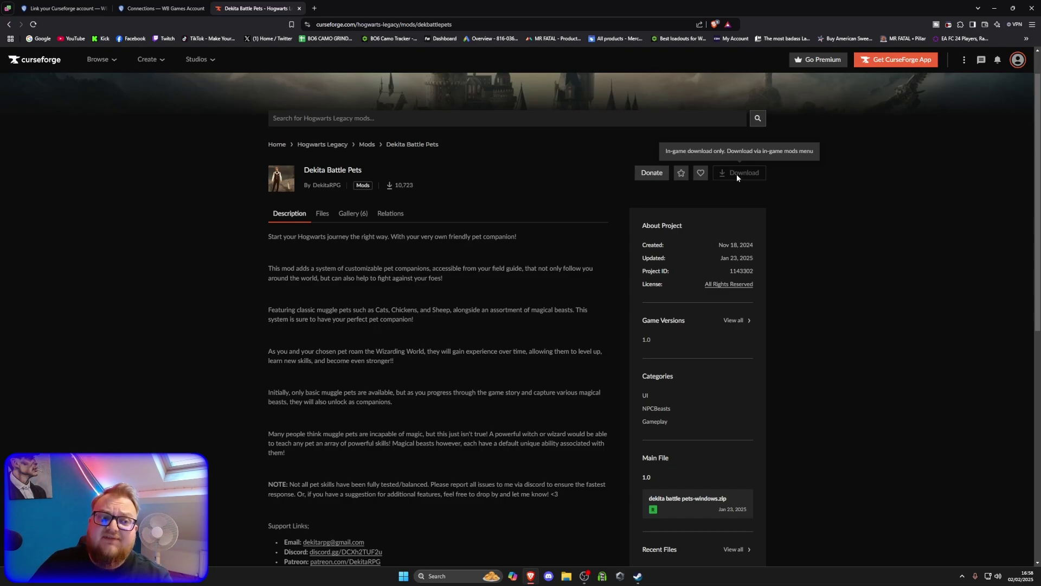
click(300, 144)
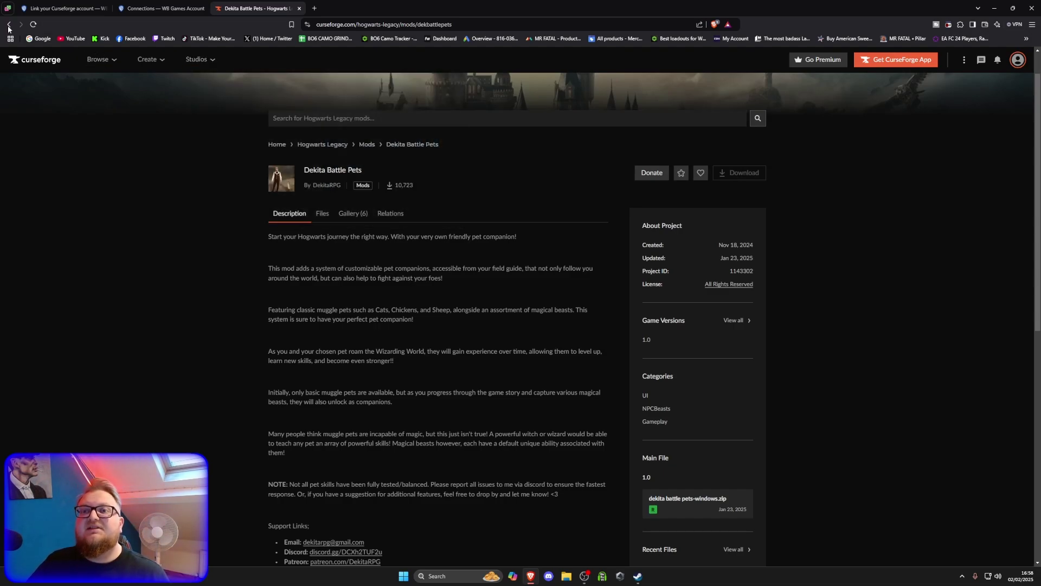
Open the Unlock All Brooms mod, review its files and gallery, enlarge the Wild Fire Broom screenshot, and return to the mod list
scroll(797, 315, down, 4)
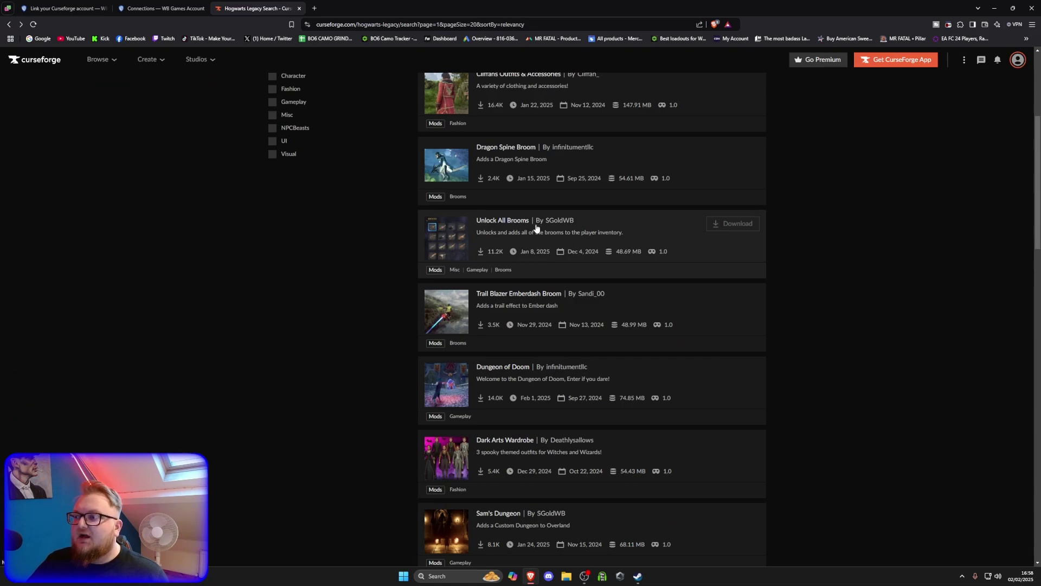
click(512, 221)
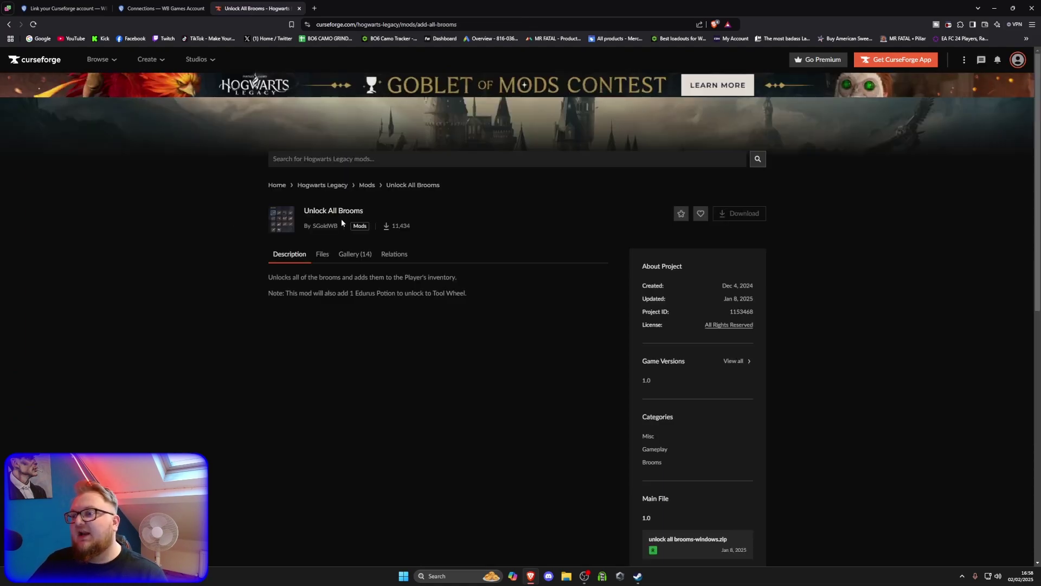
click(323, 255)
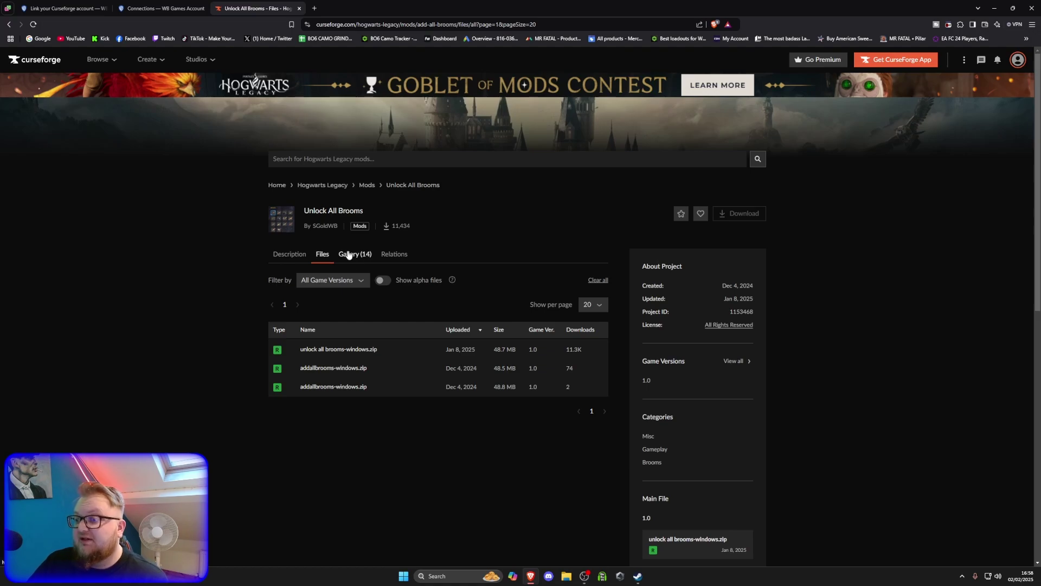
click(349, 254)
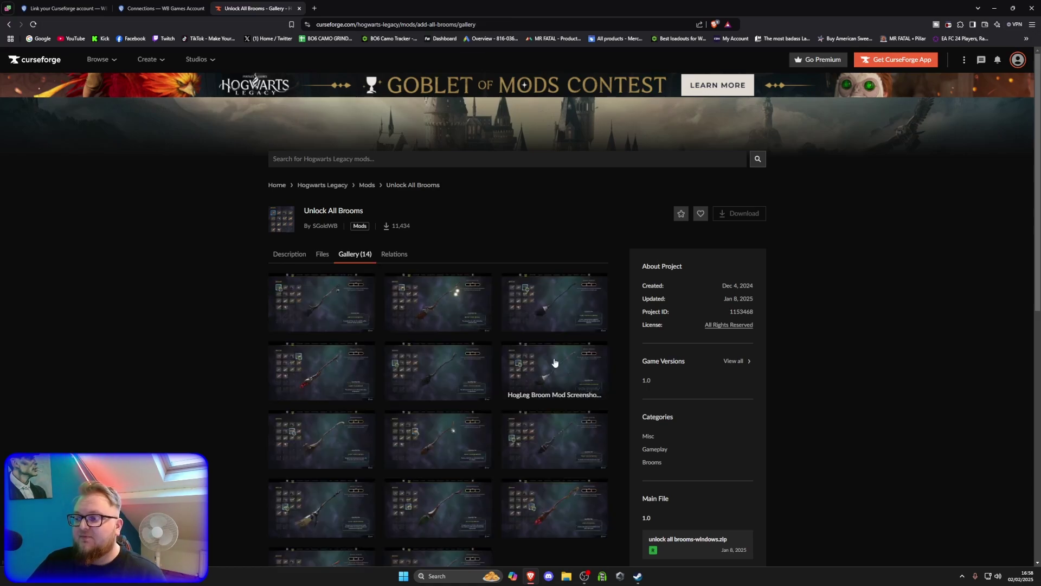
scroll(527, 352, down, 3)
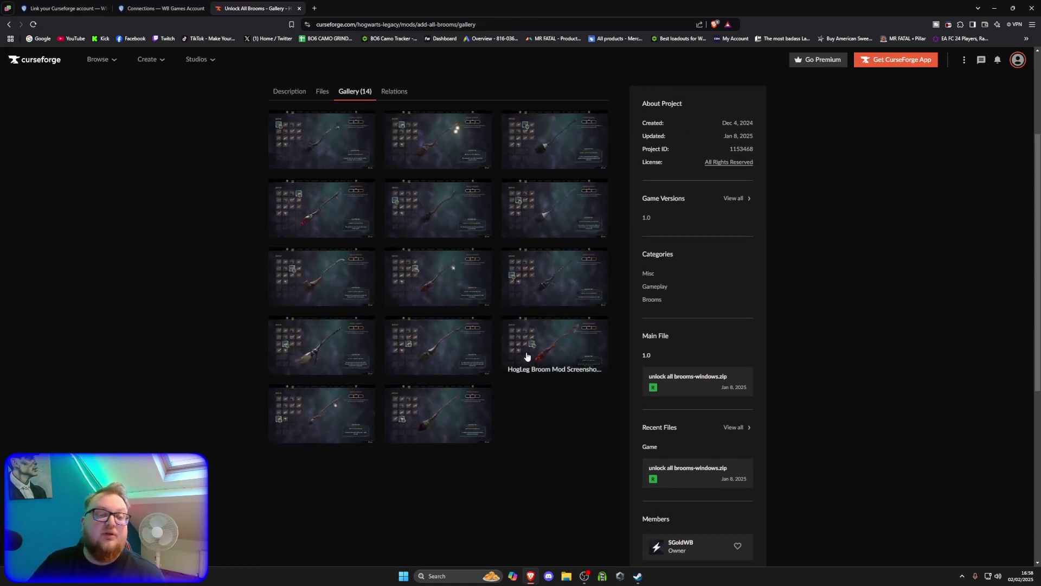
click(565, 347)
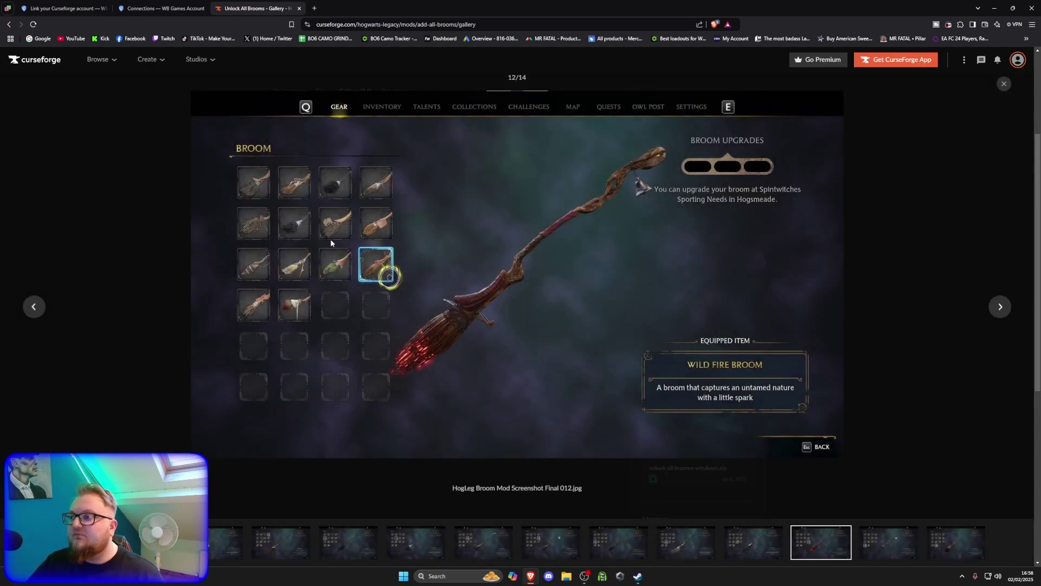
click(9, 25)
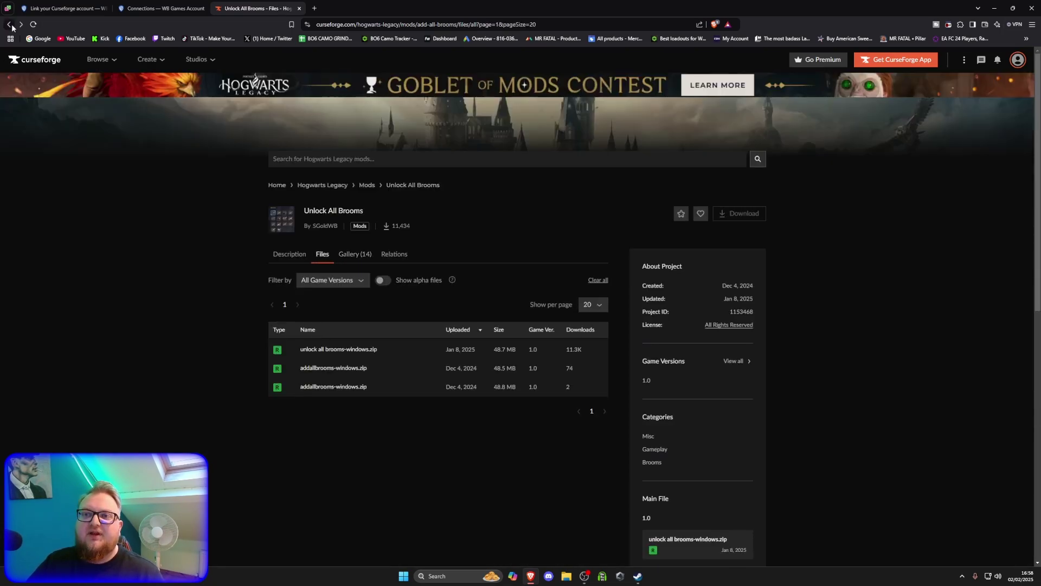
click(10, 25)
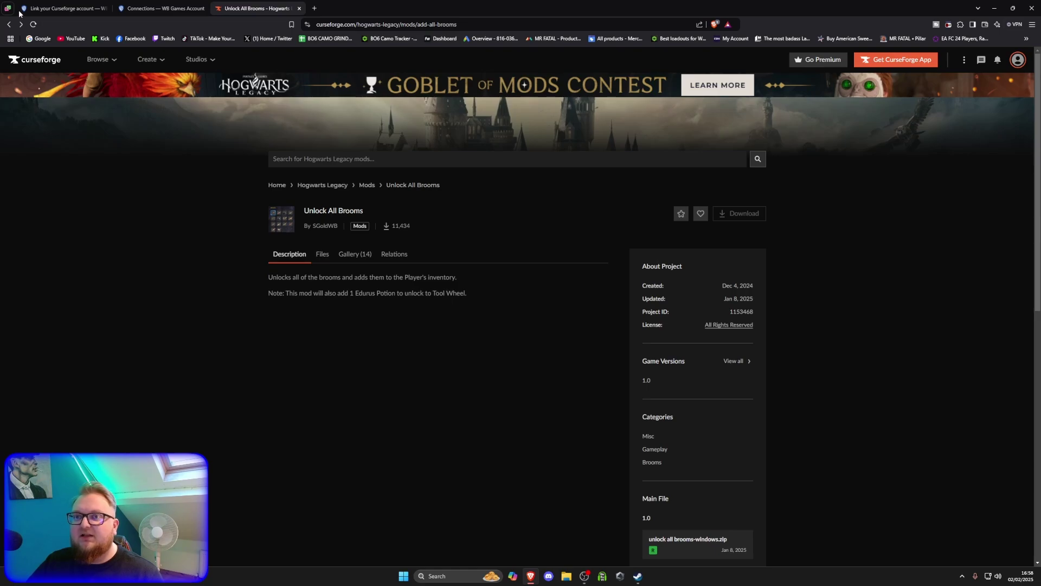
click(9, 25)
Look through the remaining mods on the first page of the Hogwarts Legacy list
scroll(666, 258, down, 15)
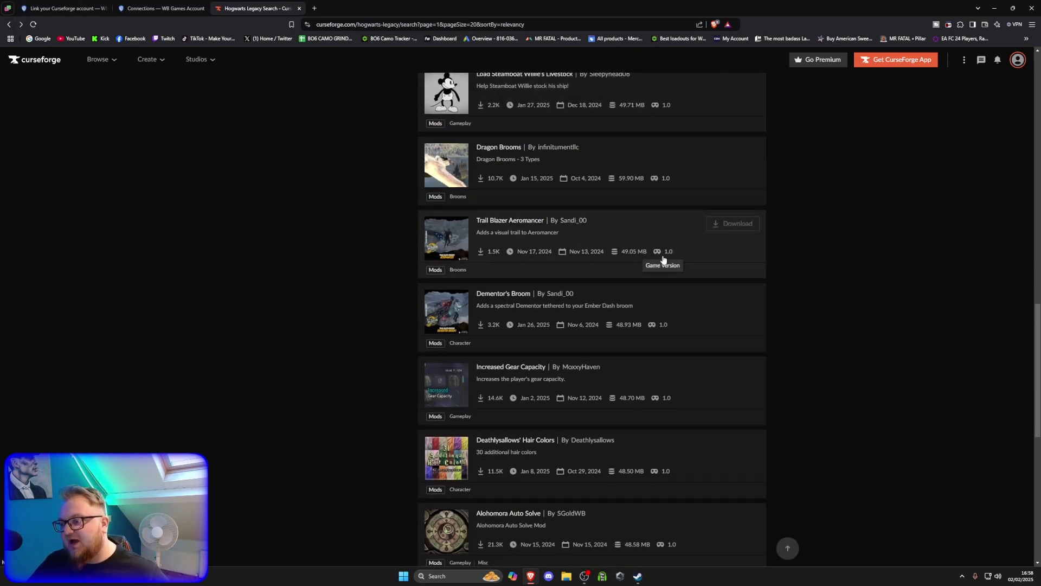
scroll(664, 259, down, 5)
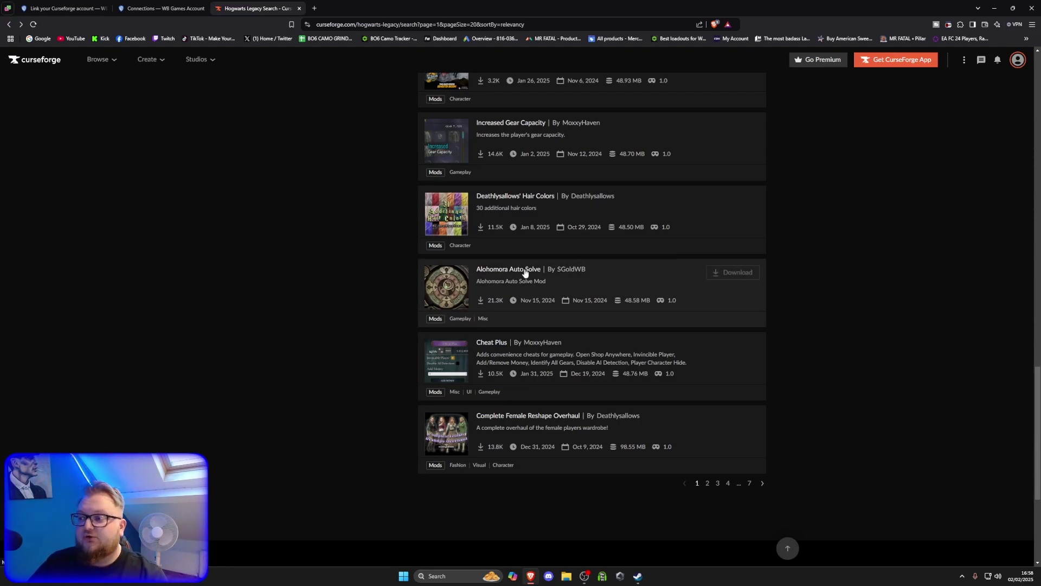
scroll(525, 273, down, 4)
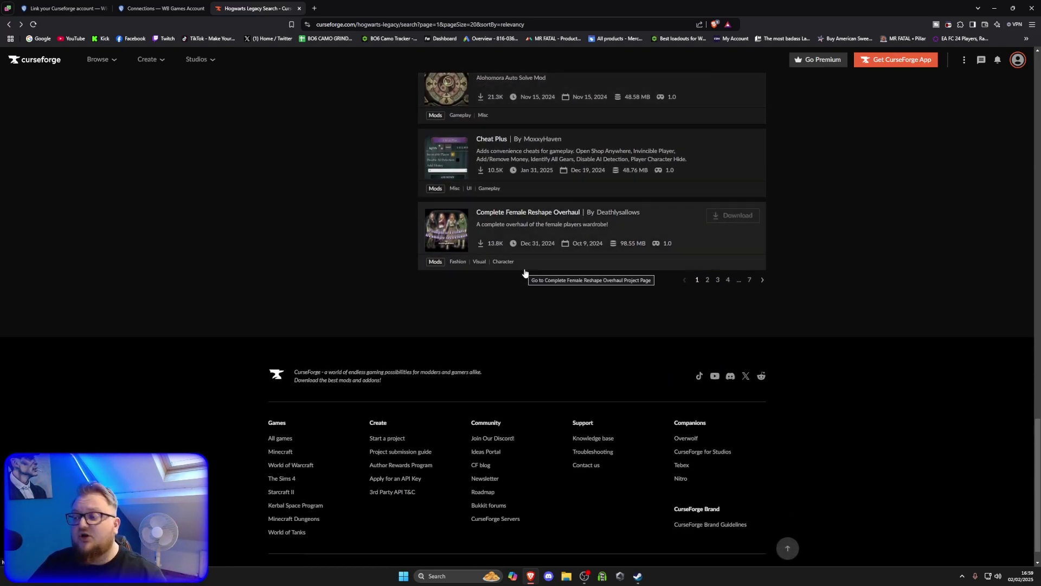
Open the Cheat Plus mod page, view its second and third screenshots, and return to the mod list
scroll(529, 222, up, 1)
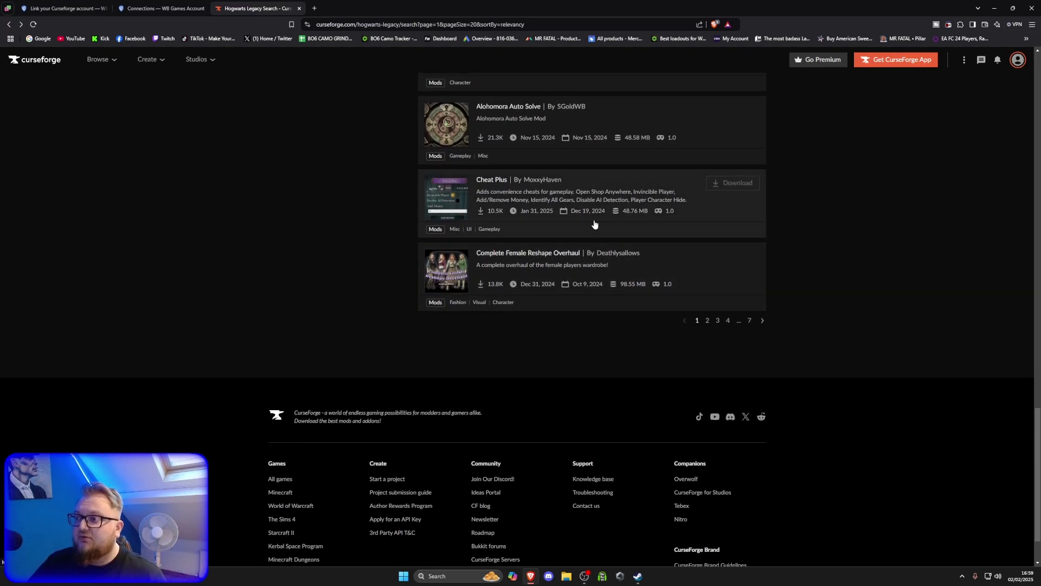
click(490, 181)
scroll(483, 210, down, 2)
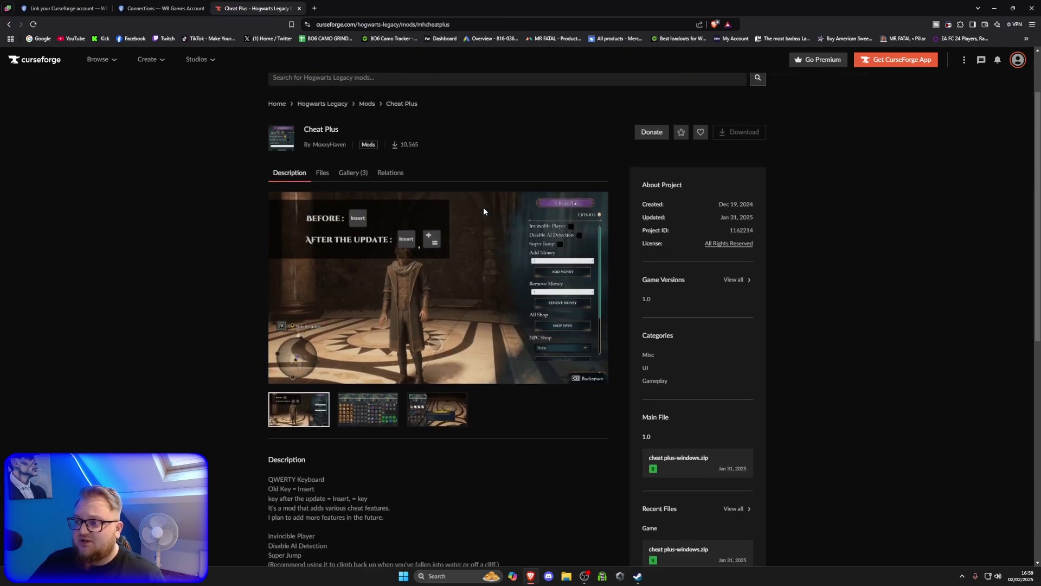
scroll(373, 370, down, 1)
click(373, 371)
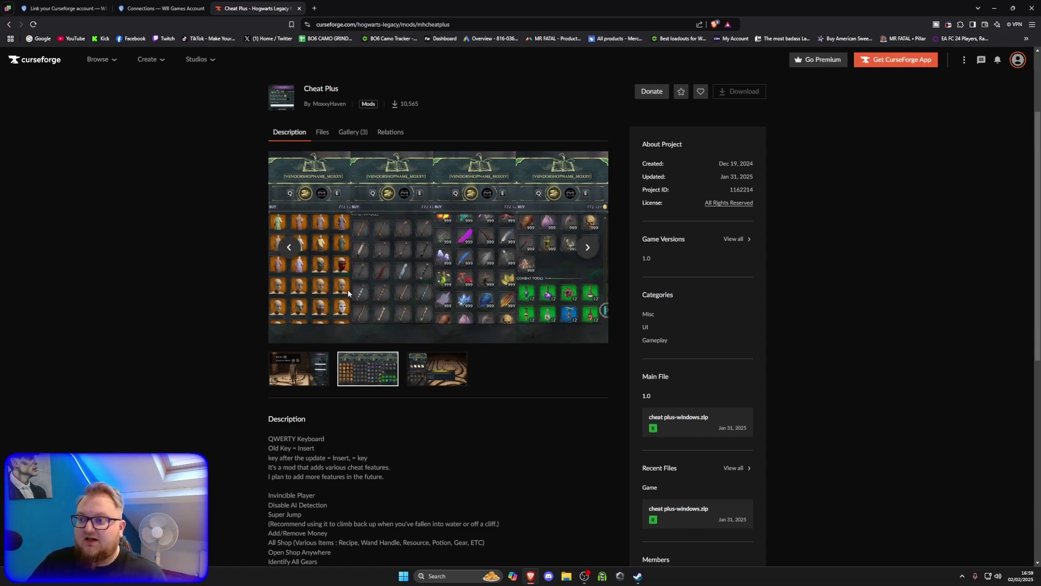
click(421, 365)
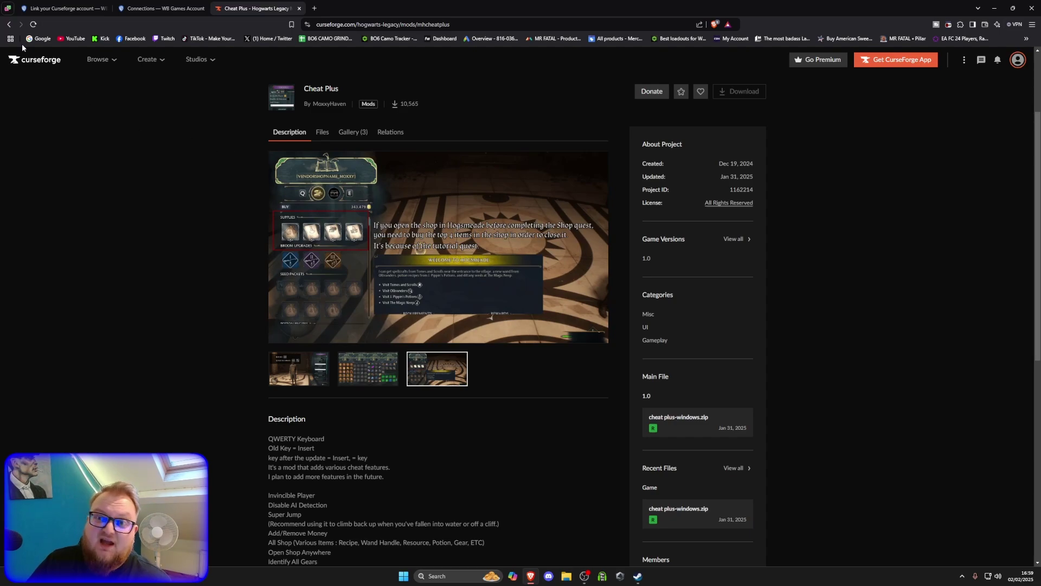
click(9, 24)
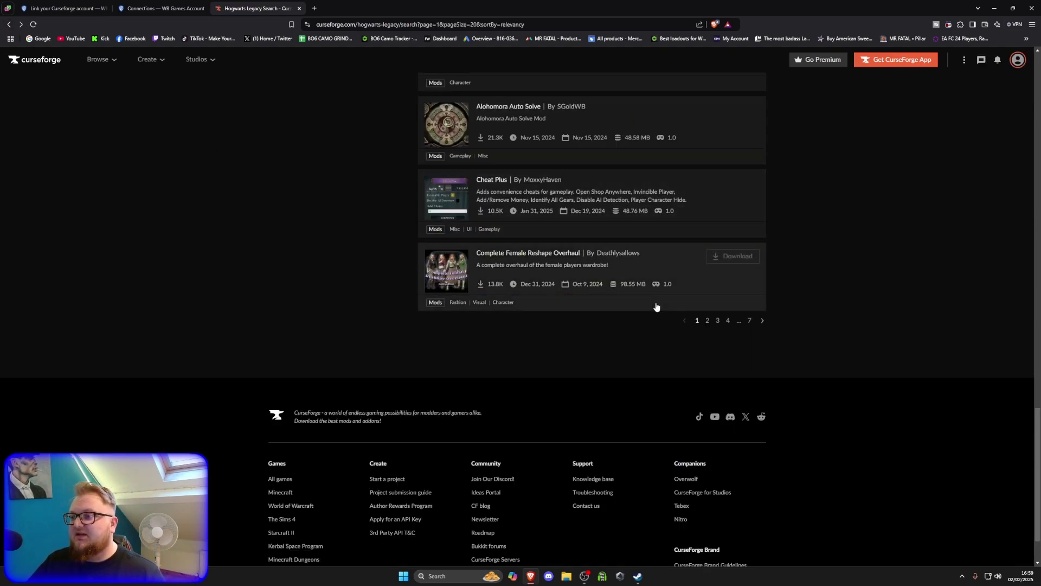
Open the Dragon Brooms mod, review its description and files, and look through its enlarged gallery images
scroll(656, 307, up, 9)
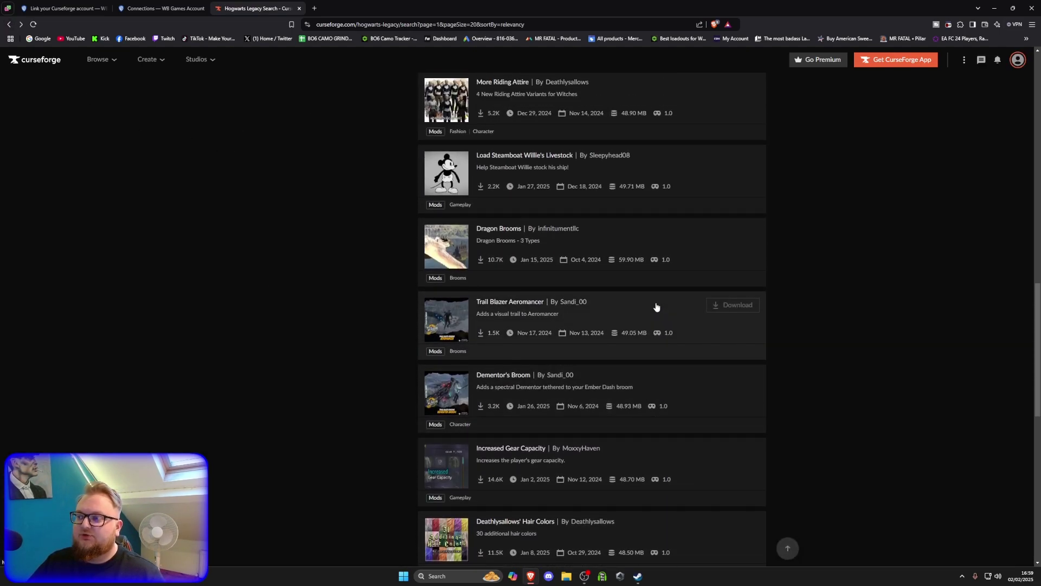
click(457, 253)
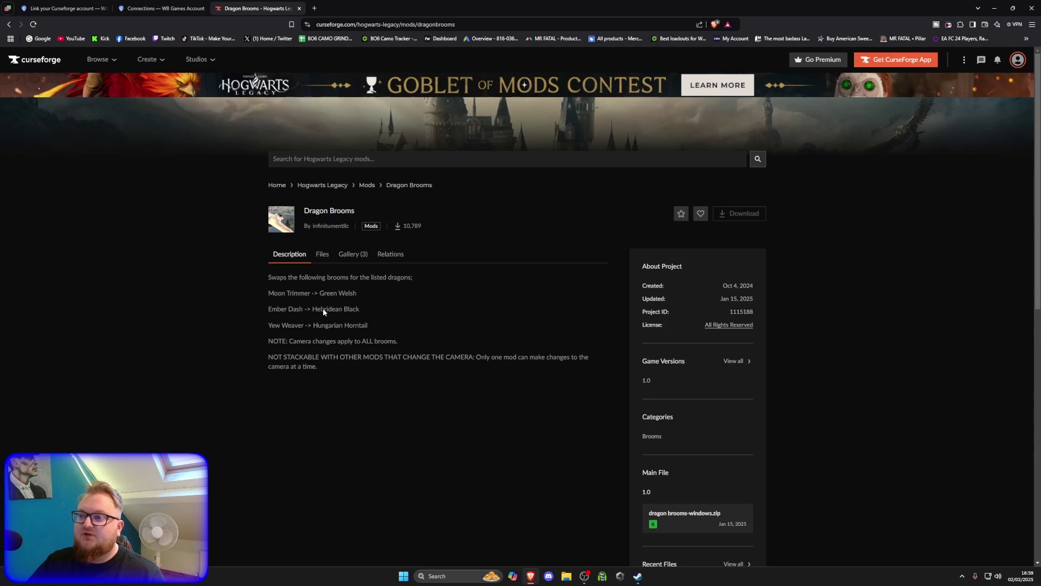
scroll(331, 316, down, 1)
click(324, 213)
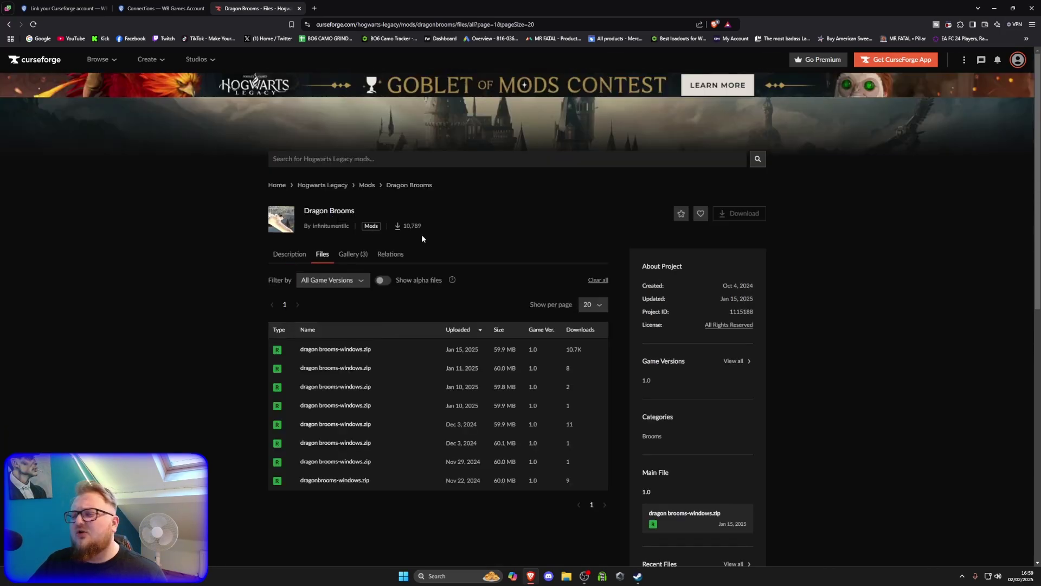
click(352, 260)
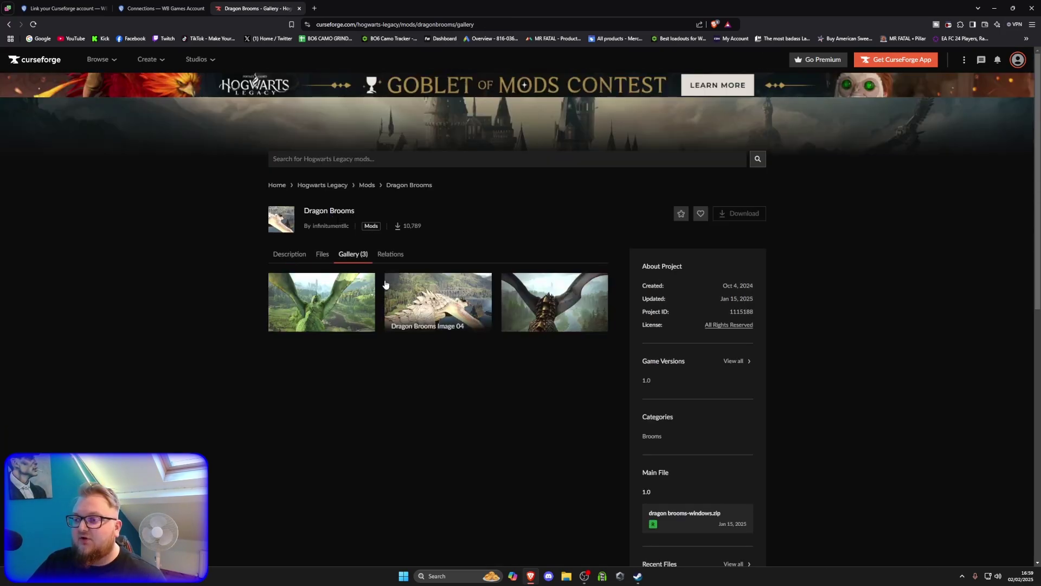
click(305, 313)
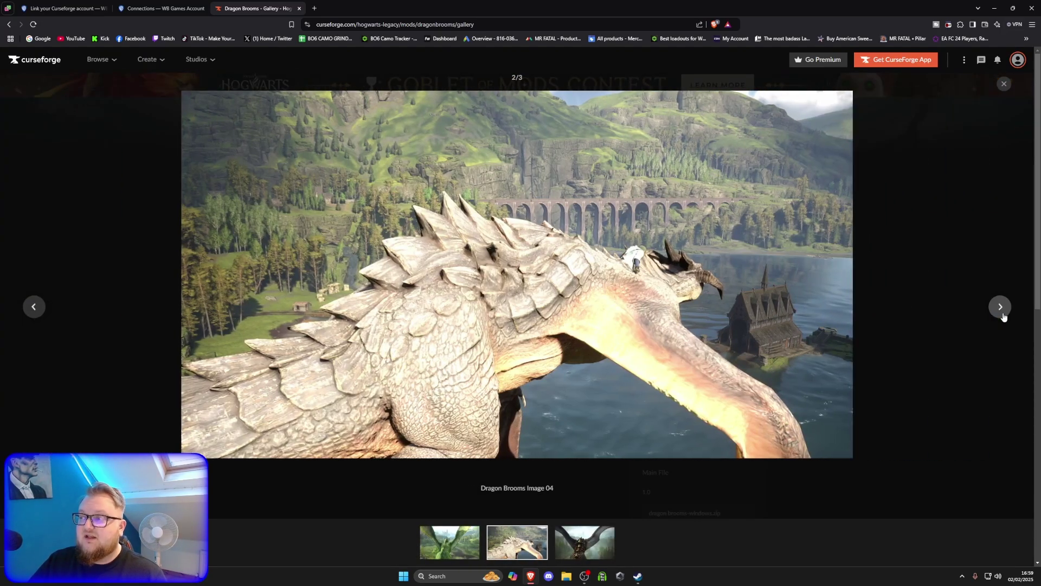
click(1002, 310)
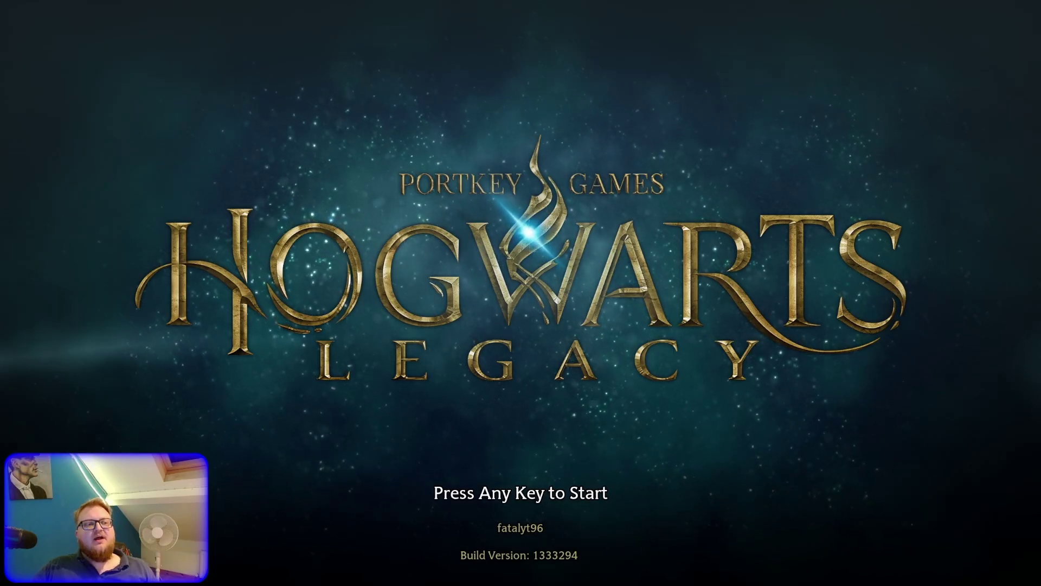
In Hogwarts Legacy, go past the title screen, open Play Mods, and look through the Discovery page
key(Return)
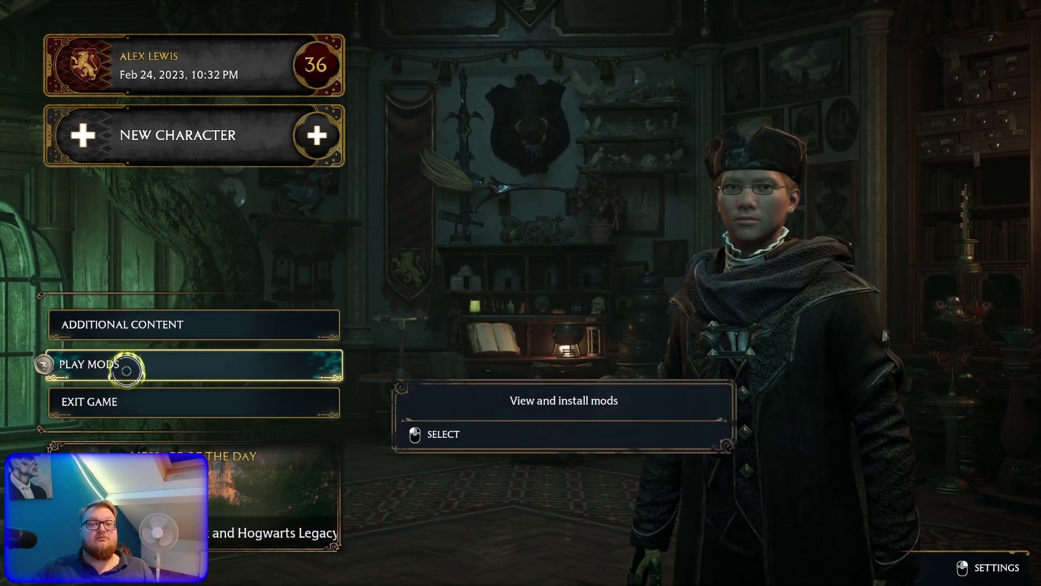
click(126, 371)
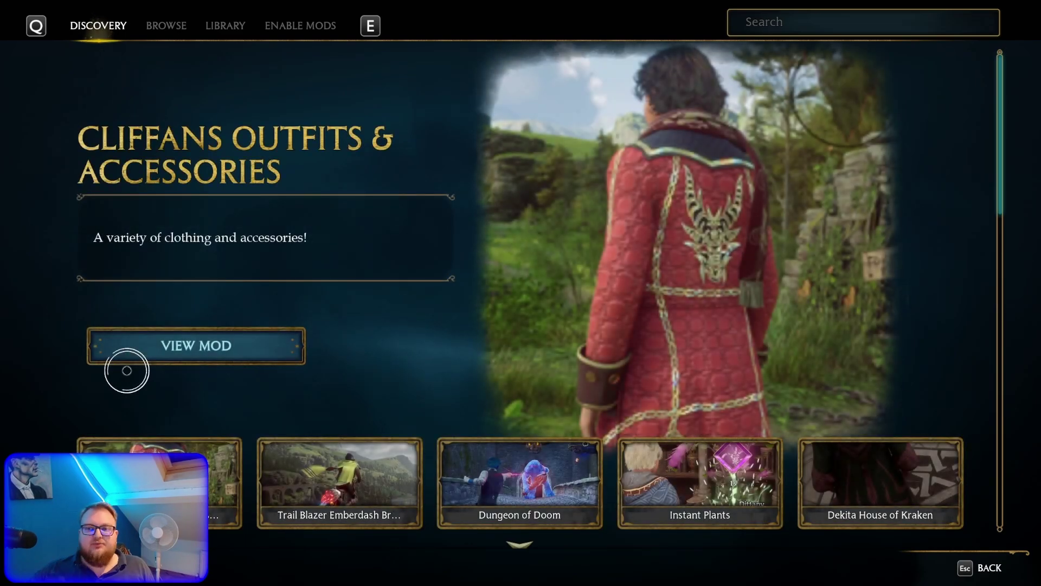
scroll(474, 251, down, 3)
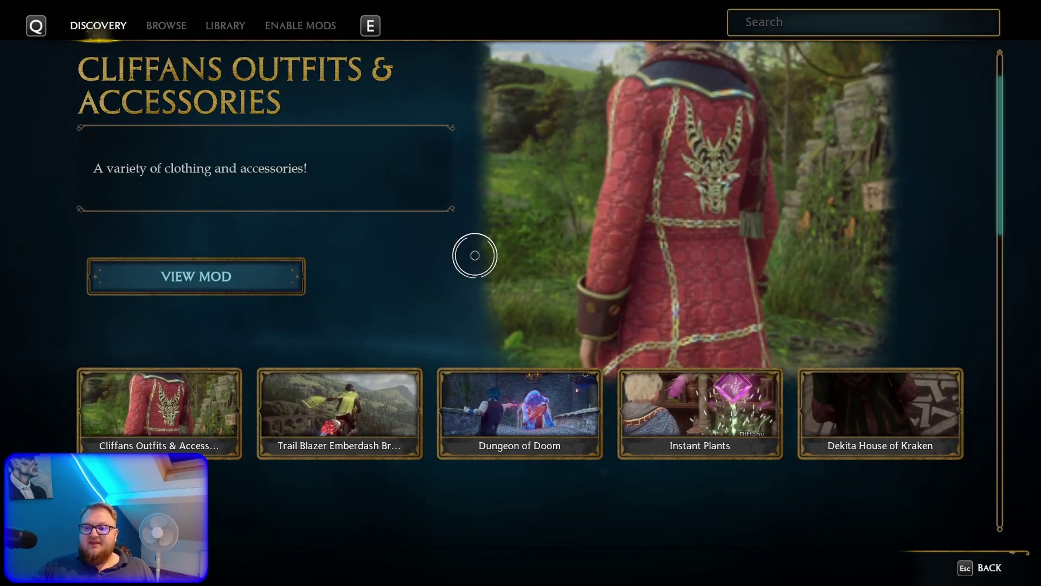
scroll(474, 252, down, 5)
scroll(472, 252, up, 6)
scroll(472, 246, up, 2)
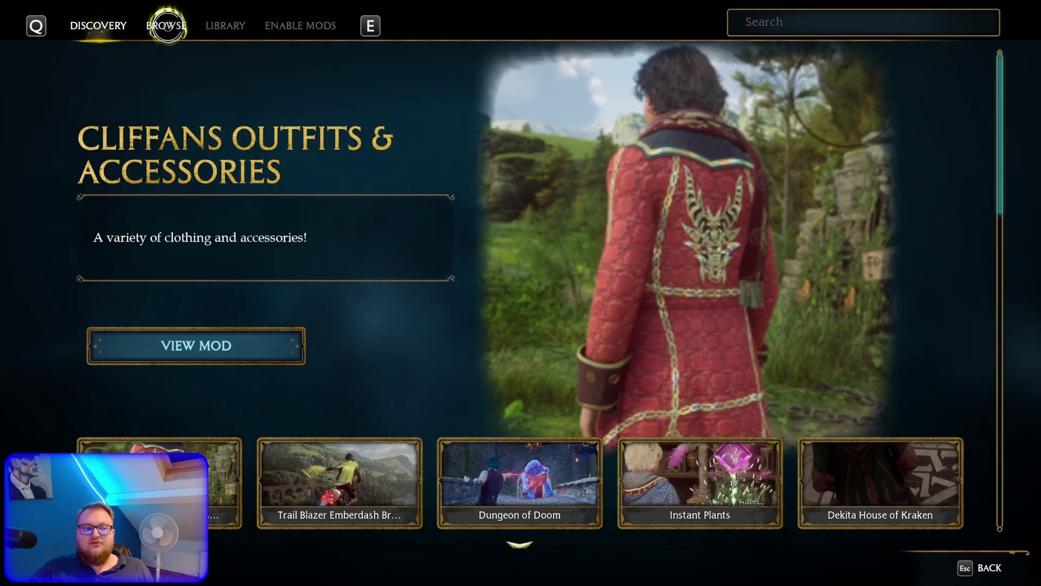
Look through the in-game list of all mods and check each section of the mod library, ending on Installed
click(167, 25)
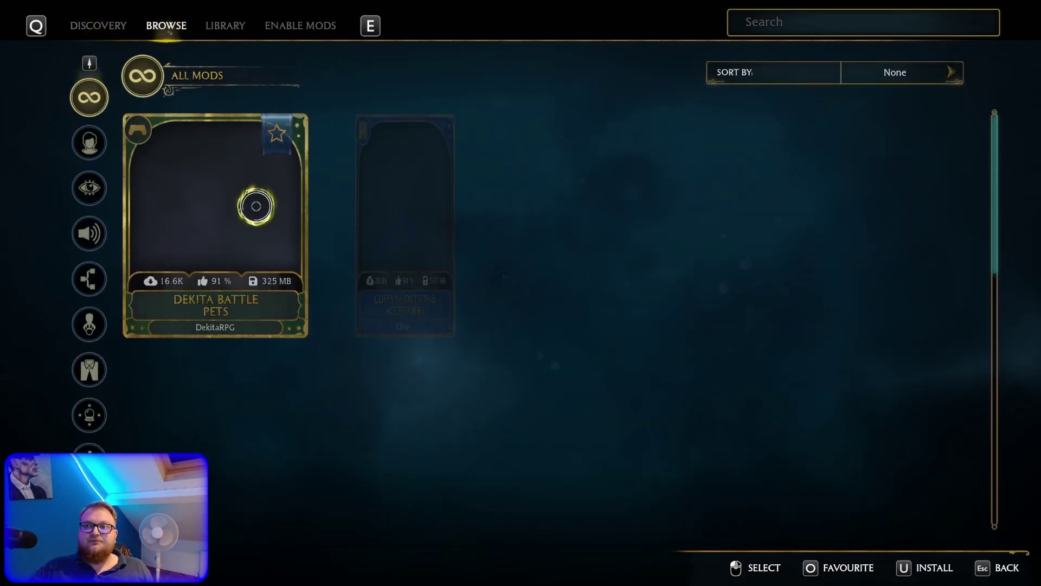
scroll(87, 163, down, 5)
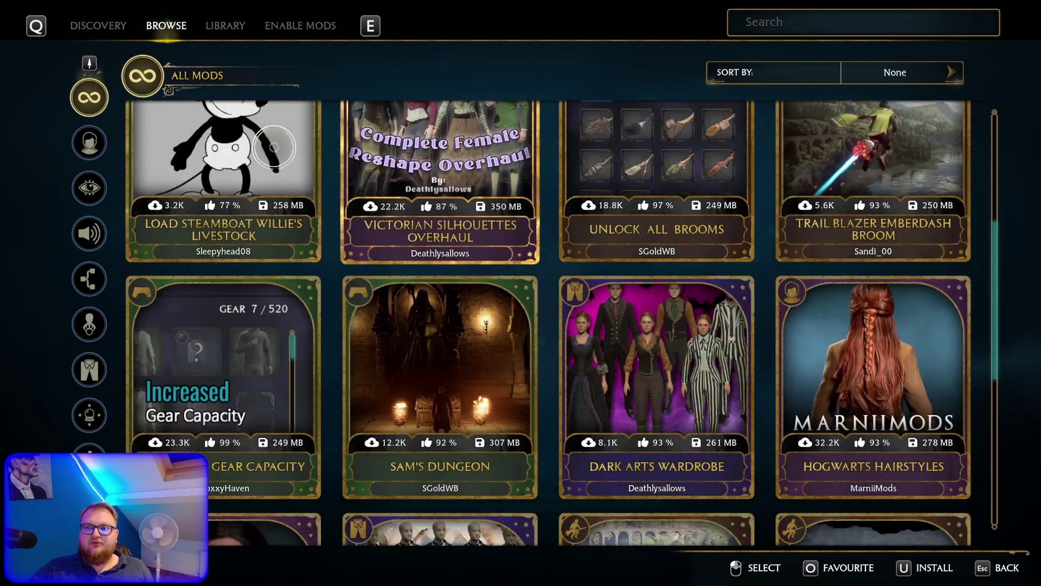
click(219, 27)
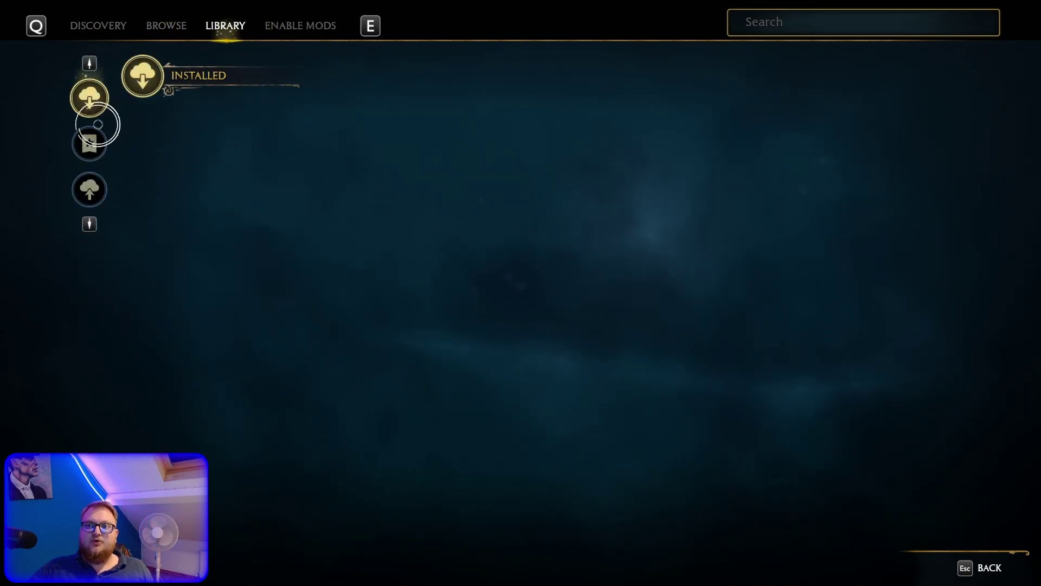
click(91, 140)
click(94, 179)
click(91, 100)
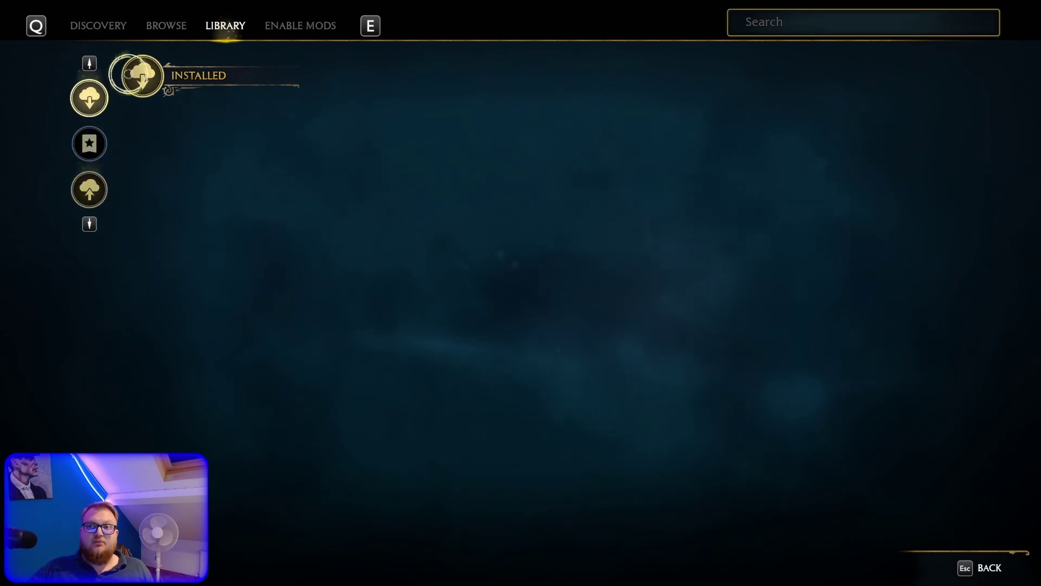
Browse the in-game mods by category, including Fashion, Character, Visual and UI
click(169, 30)
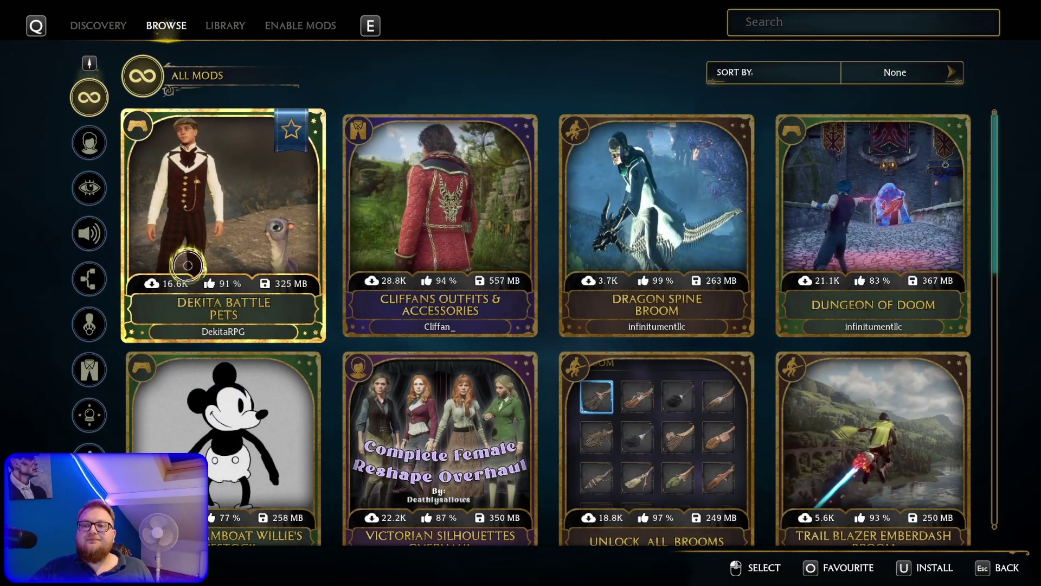
click(95, 325)
click(89, 366)
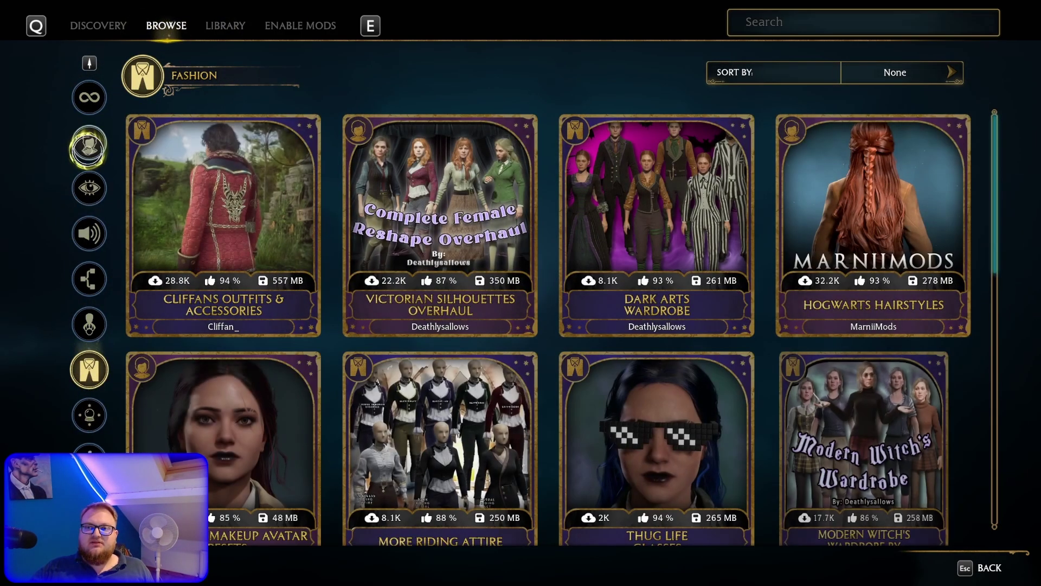
click(88, 145)
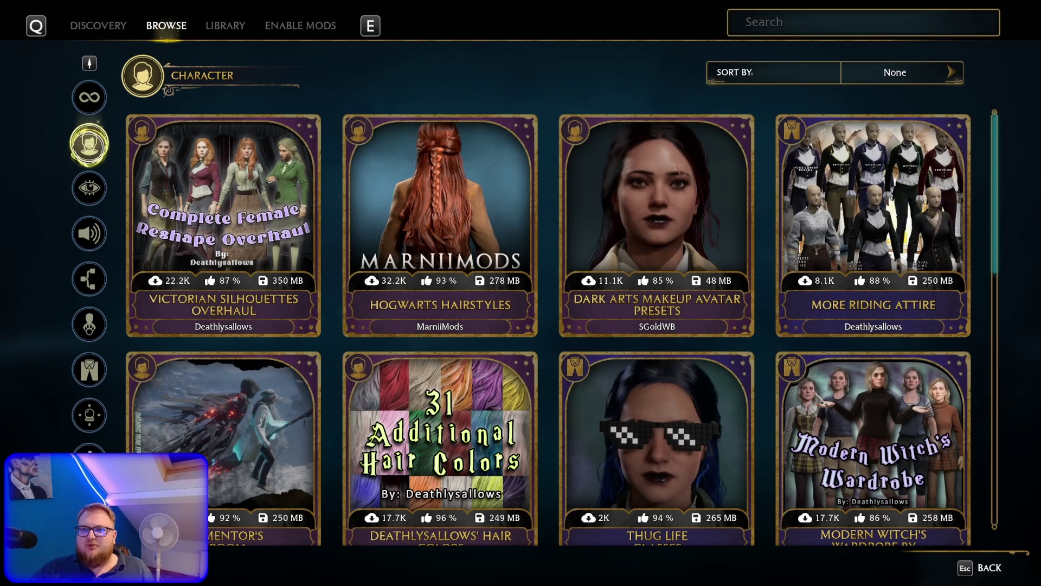
click(90, 188)
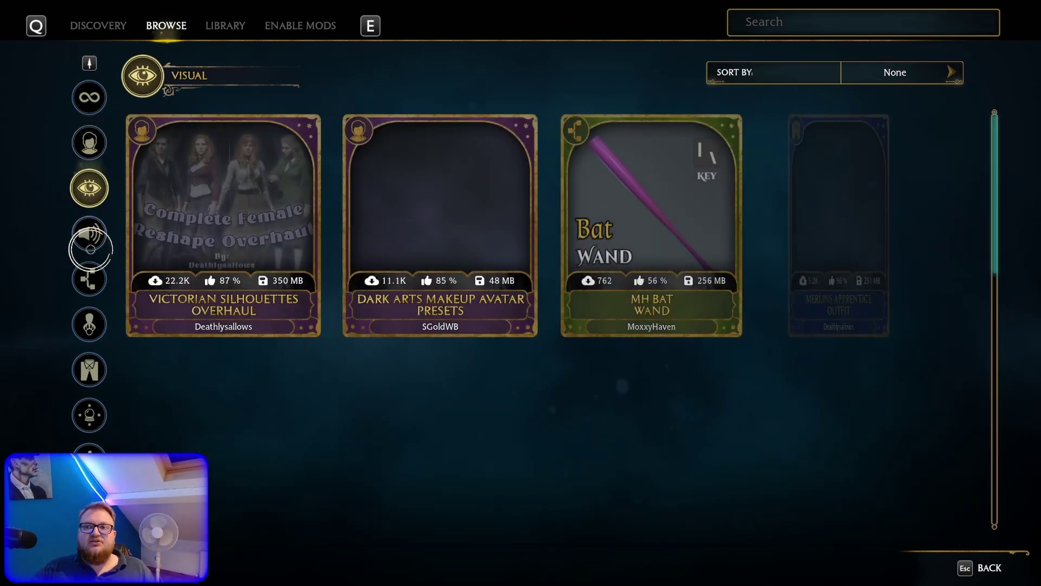
click(90, 233)
click(87, 279)
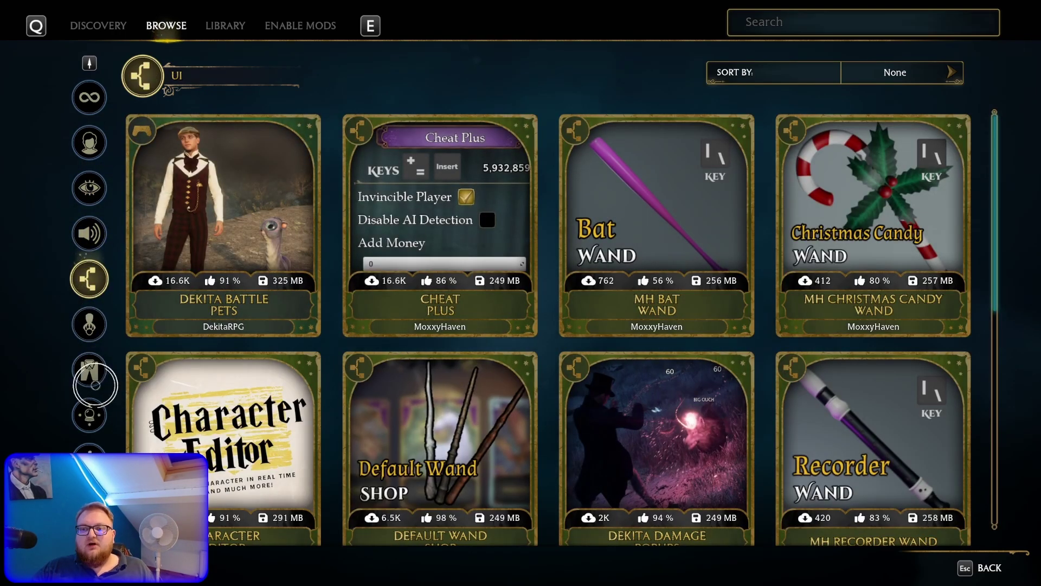
click(95, 385)
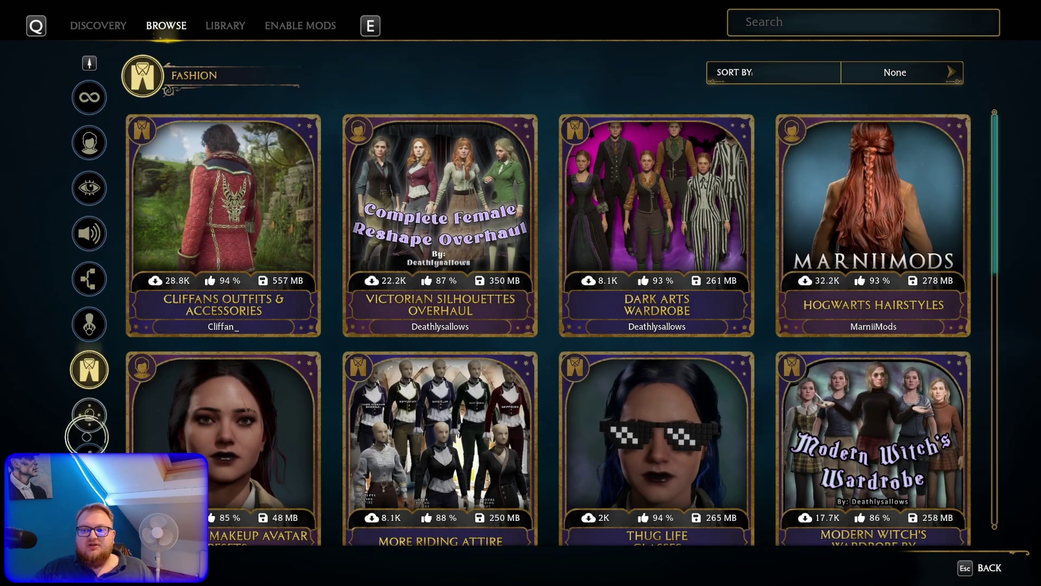
Install the Dragon Spine Broom mod from the Mounts/Brooms category and return to the mod list
click(89, 440)
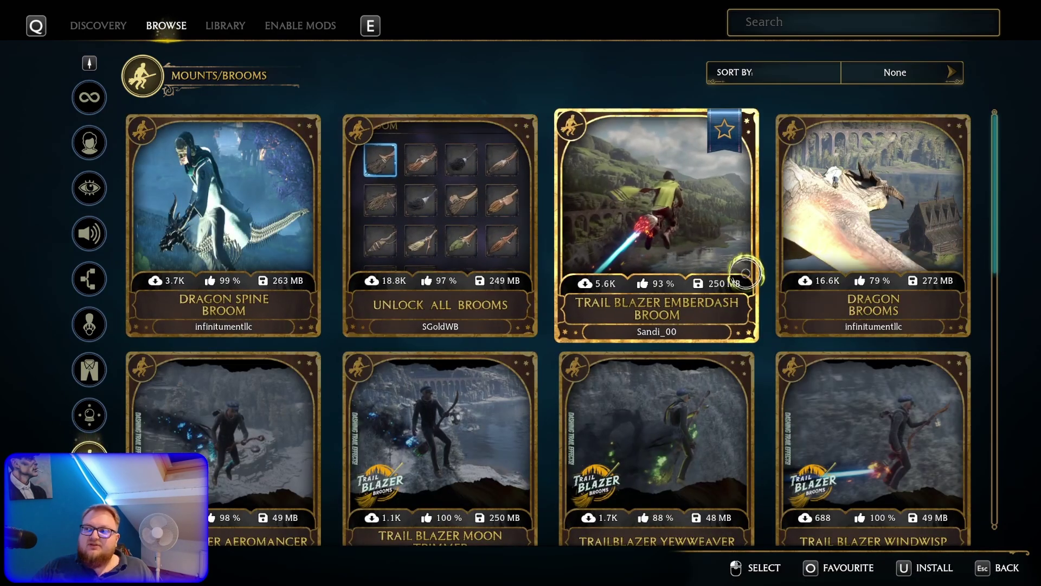
scroll(745, 274, down, 3)
scroll(732, 279, up, 3)
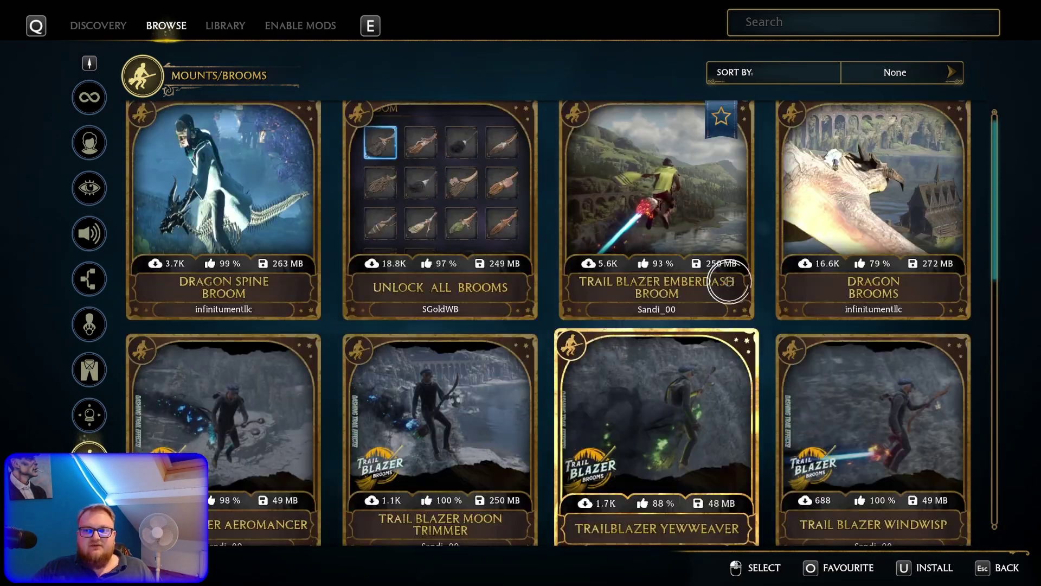
click(249, 231)
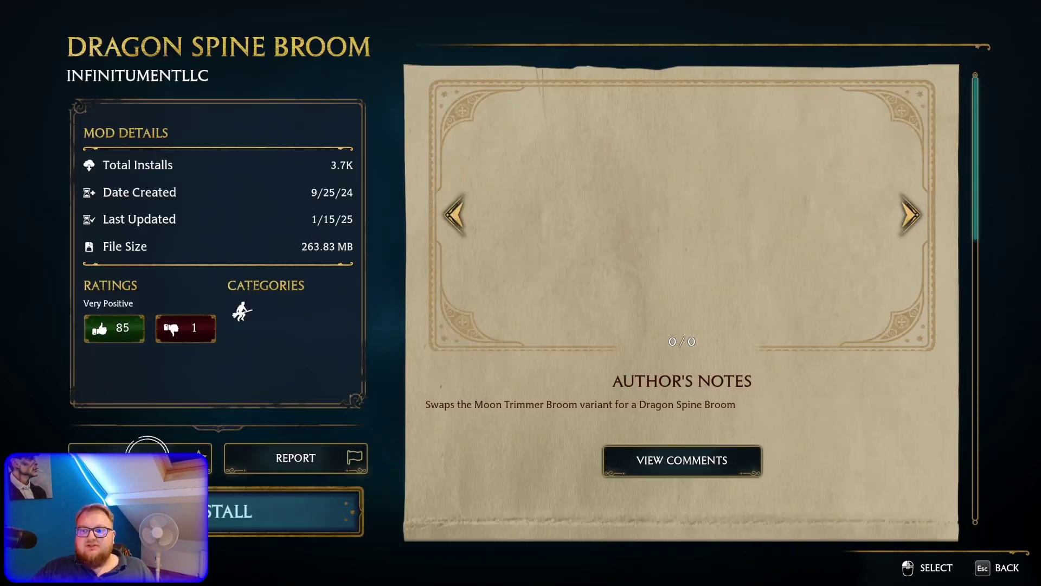
key(u)
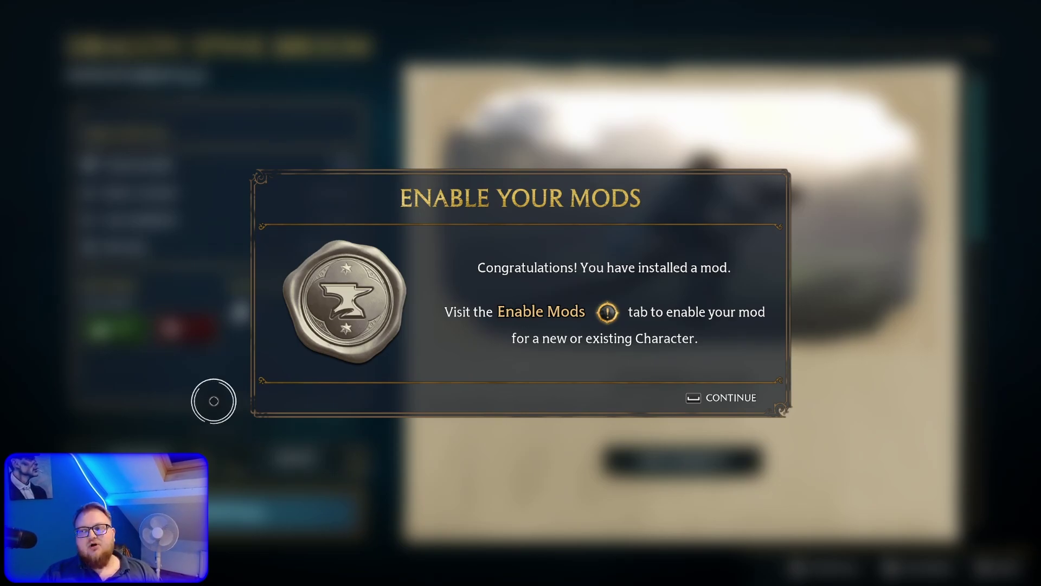
key(space)
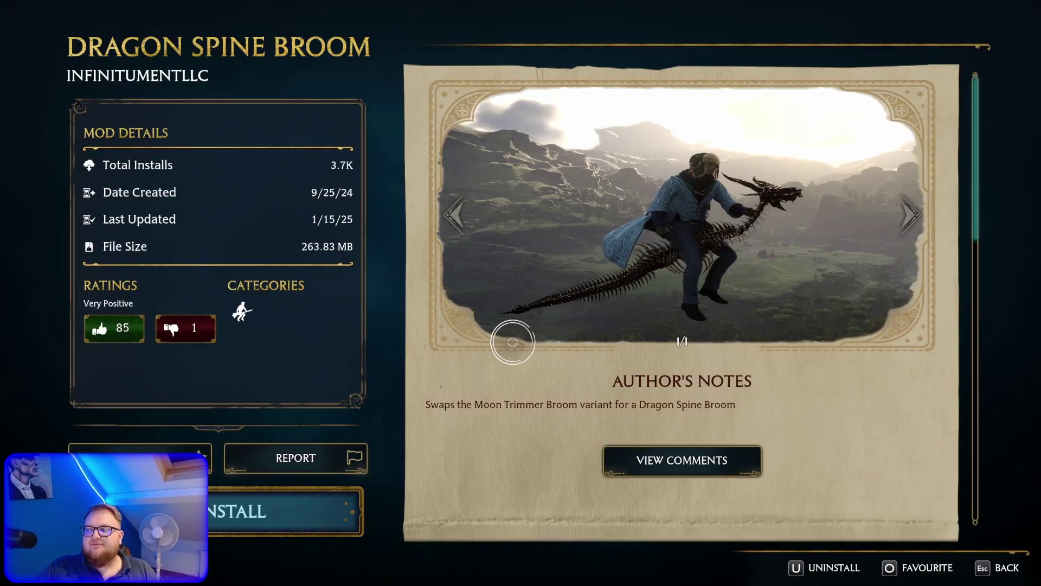
key(Escape)
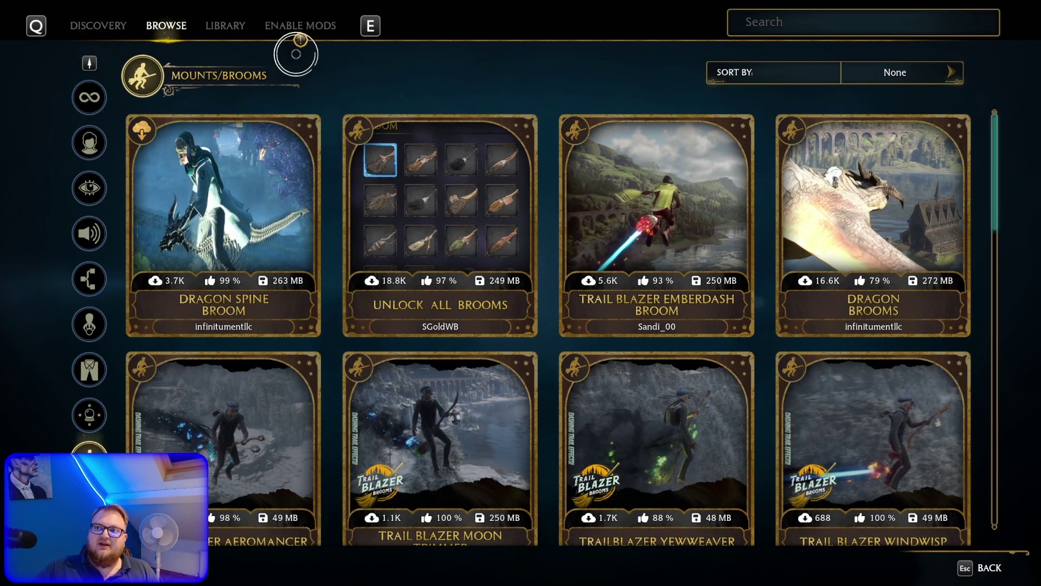
Copy the existing level 36 unmodded save into Mod Saves for enabling mods
click(285, 27)
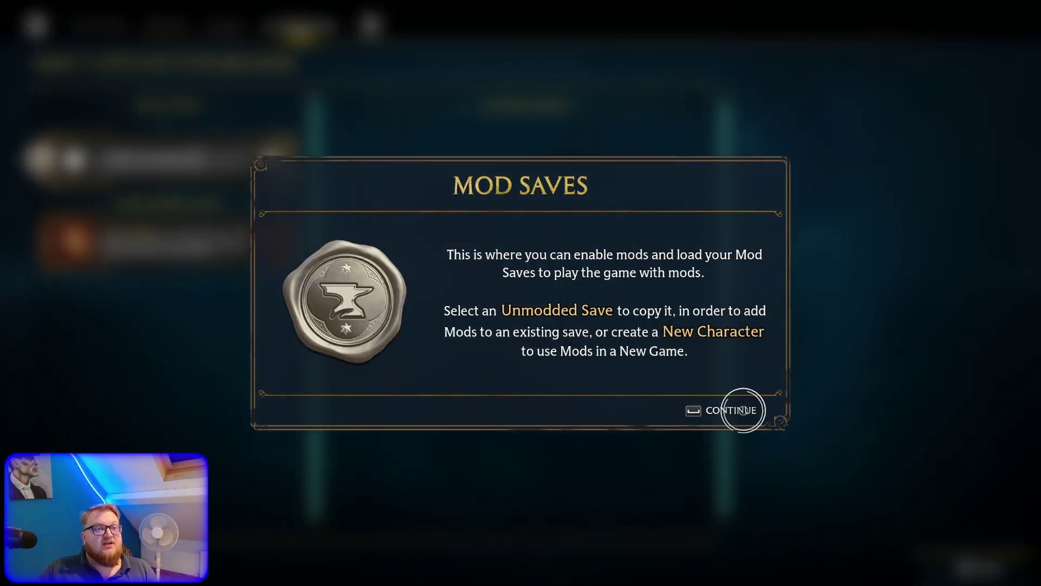
click(742, 410)
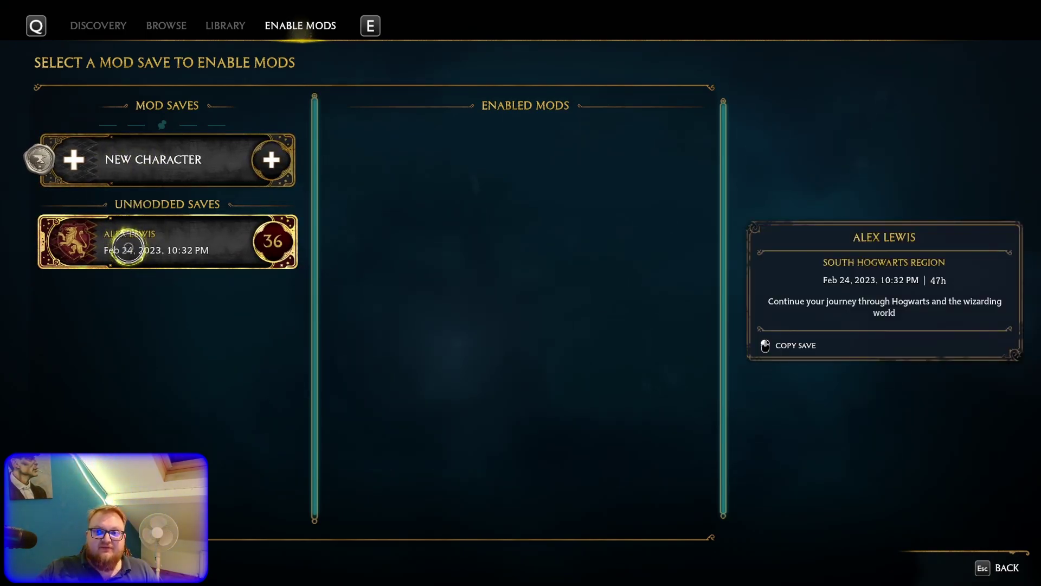
click(160, 230)
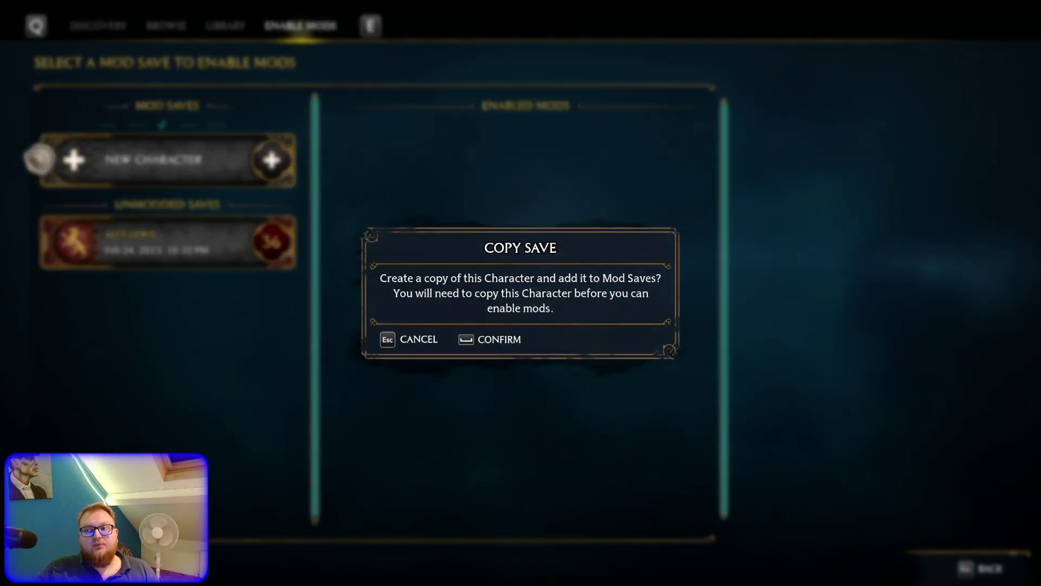
key(space)
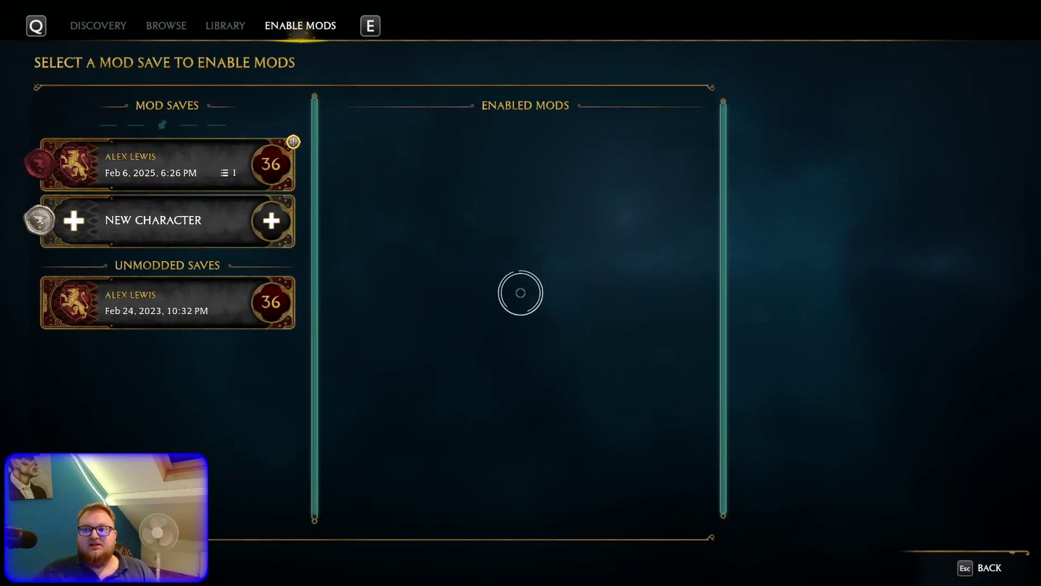
Open the level 36 mod save for managing its mods and enable Dragon Spine Broom on it
mouse_move(193, 181)
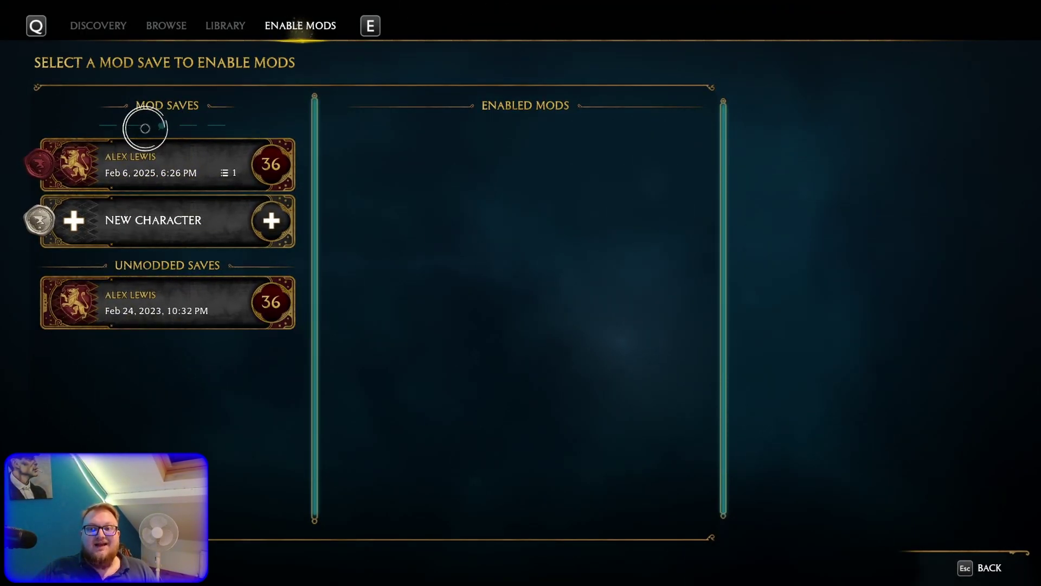
mouse_move(242, 276)
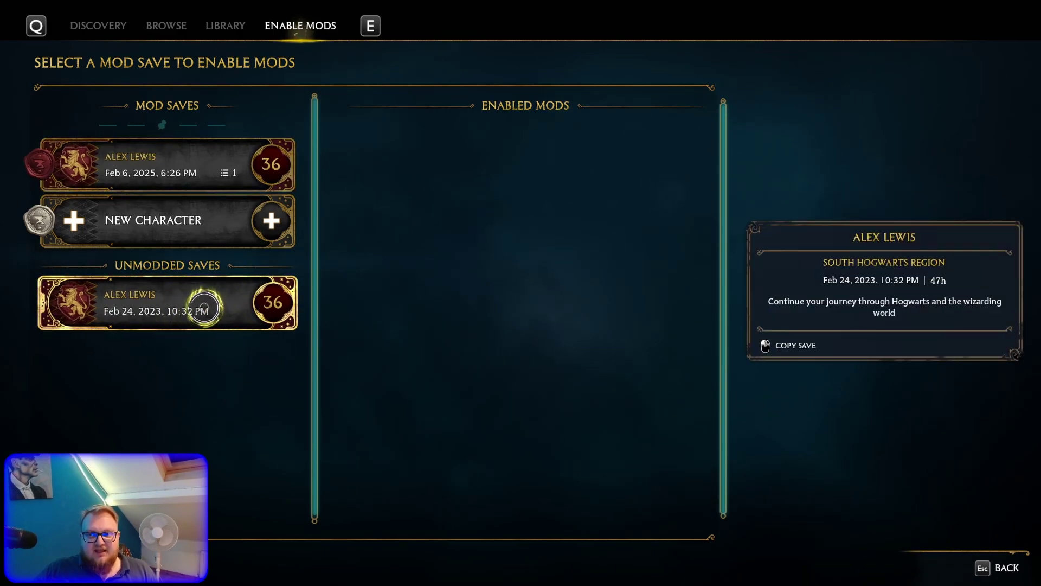
mouse_move(142, 187)
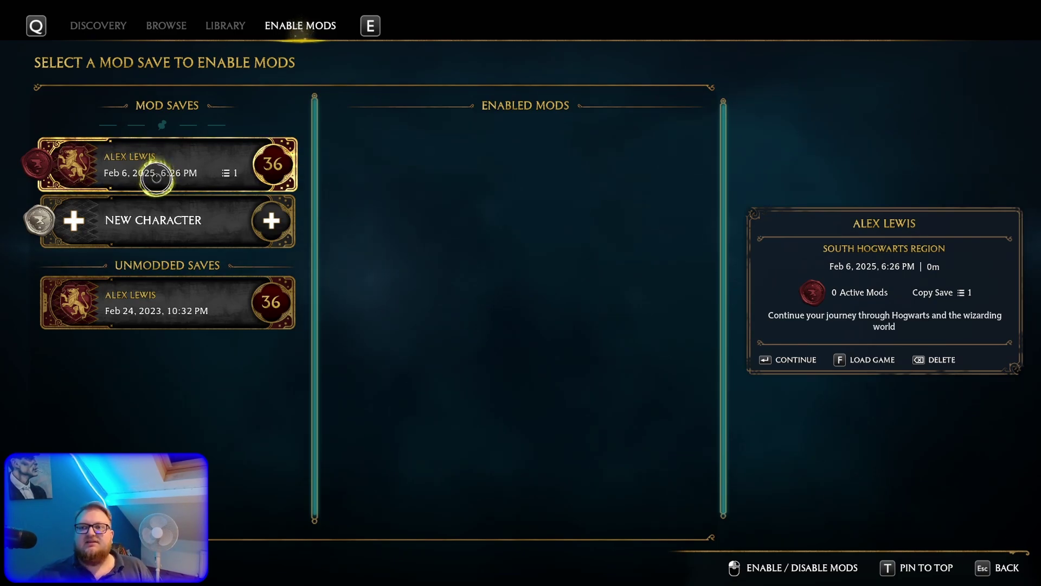
click(157, 178)
mouse_move(667, 171)
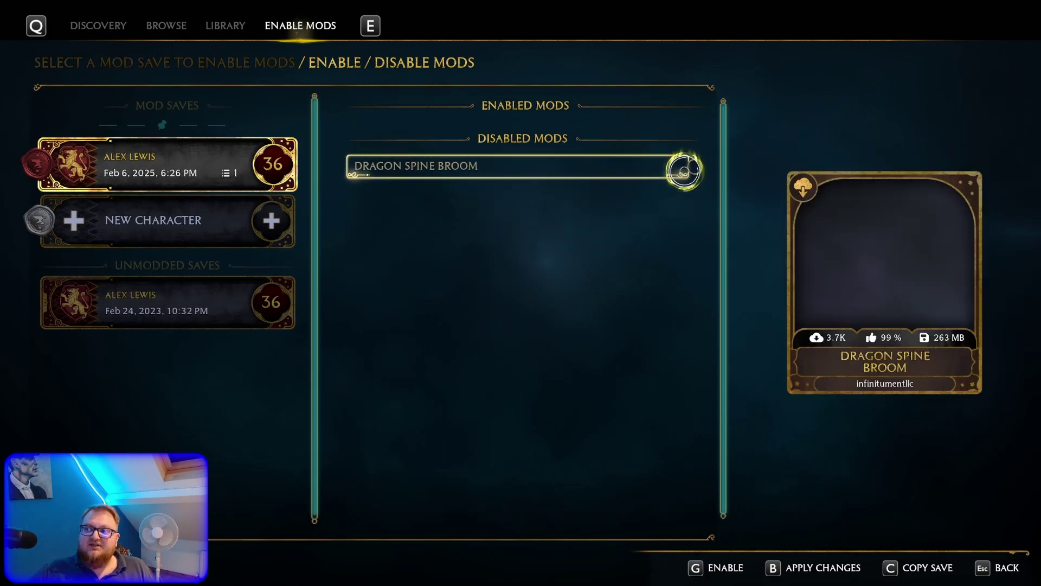
click(685, 168)
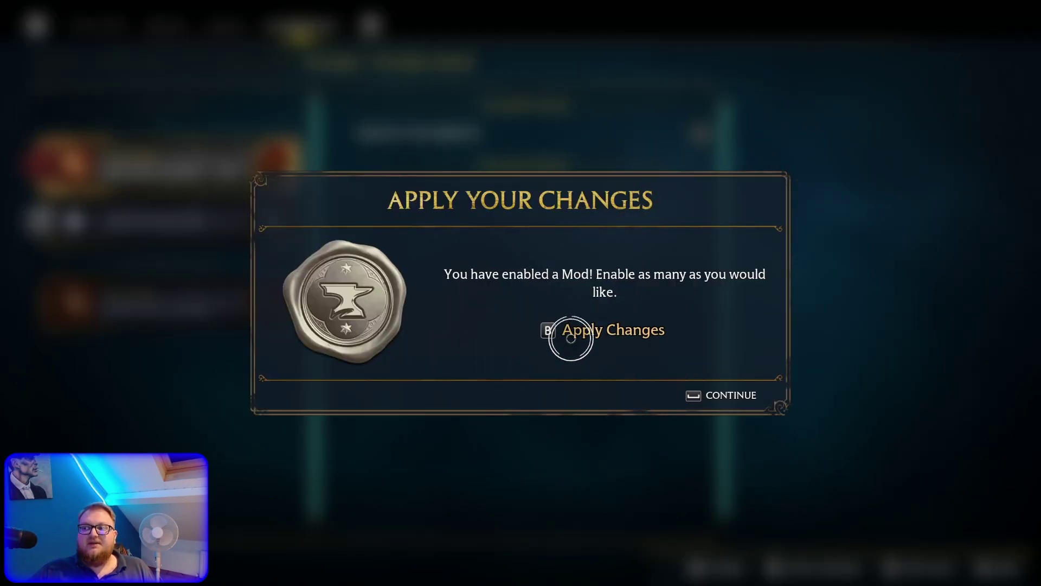
click(553, 330)
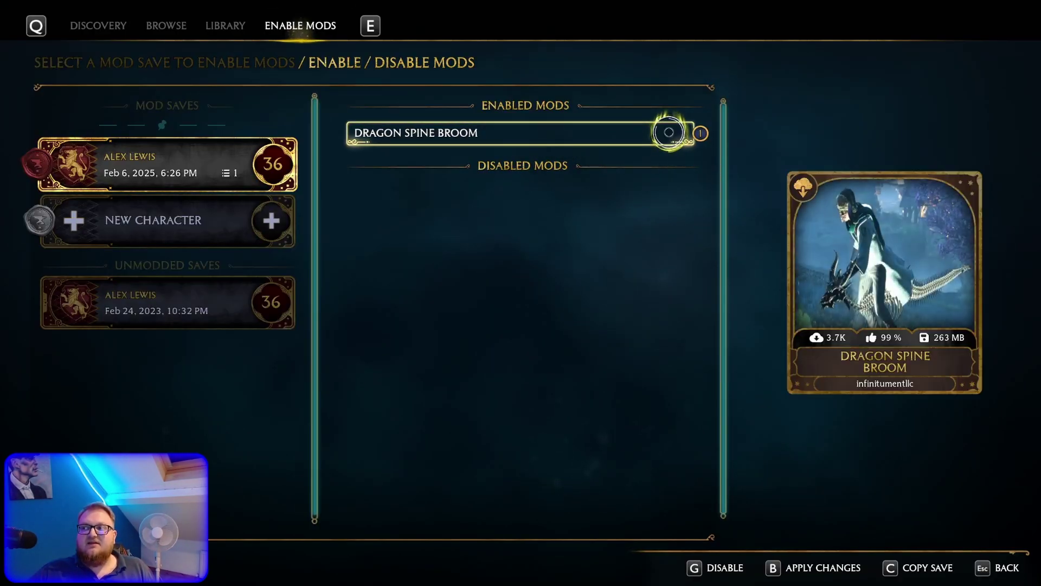
Disable the Dragon Spine Broom mod on this save, re-enable it, and disable it again
click(669, 131)
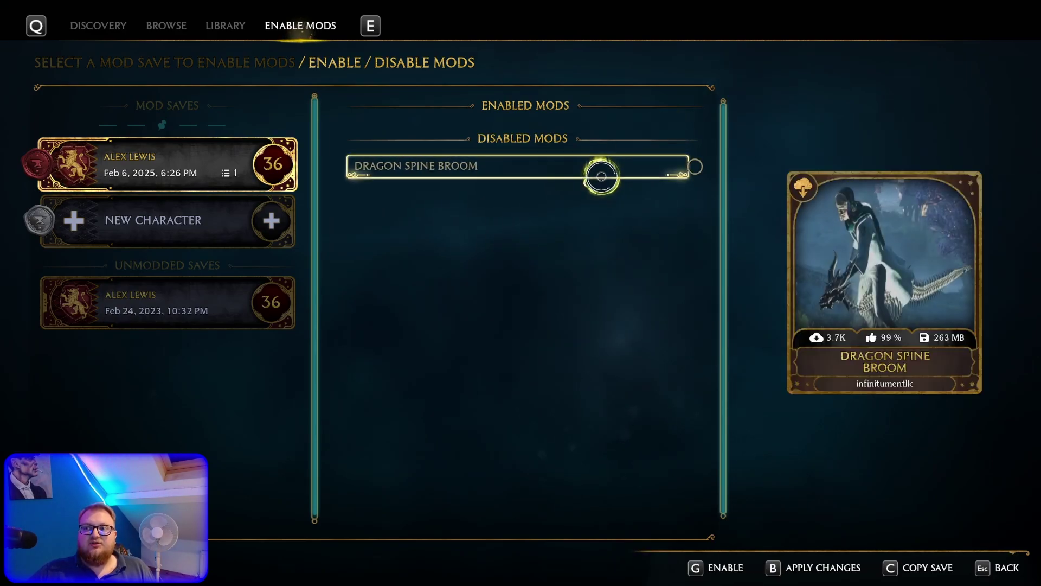
click(592, 173)
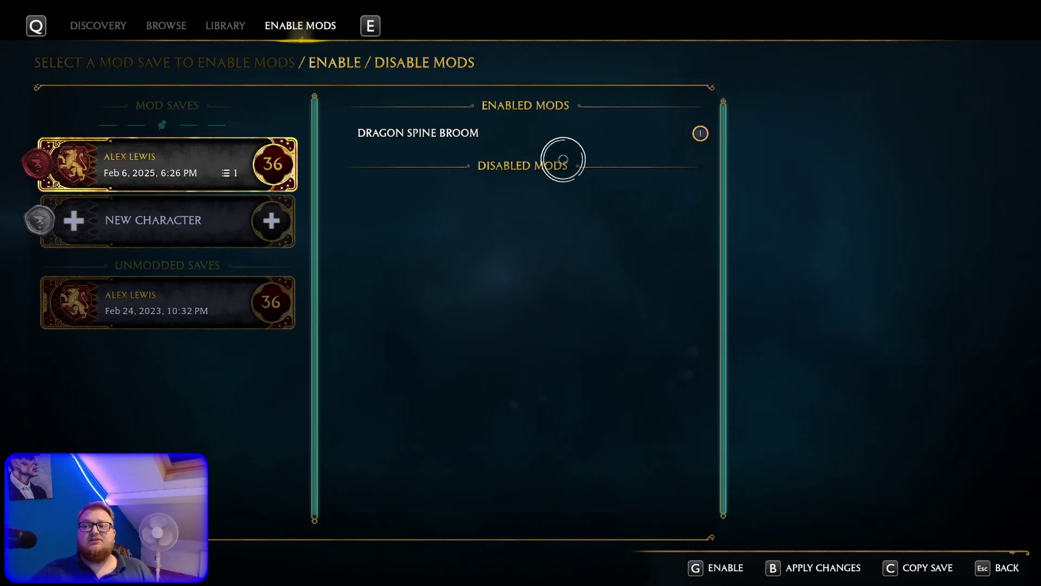
click(573, 123)
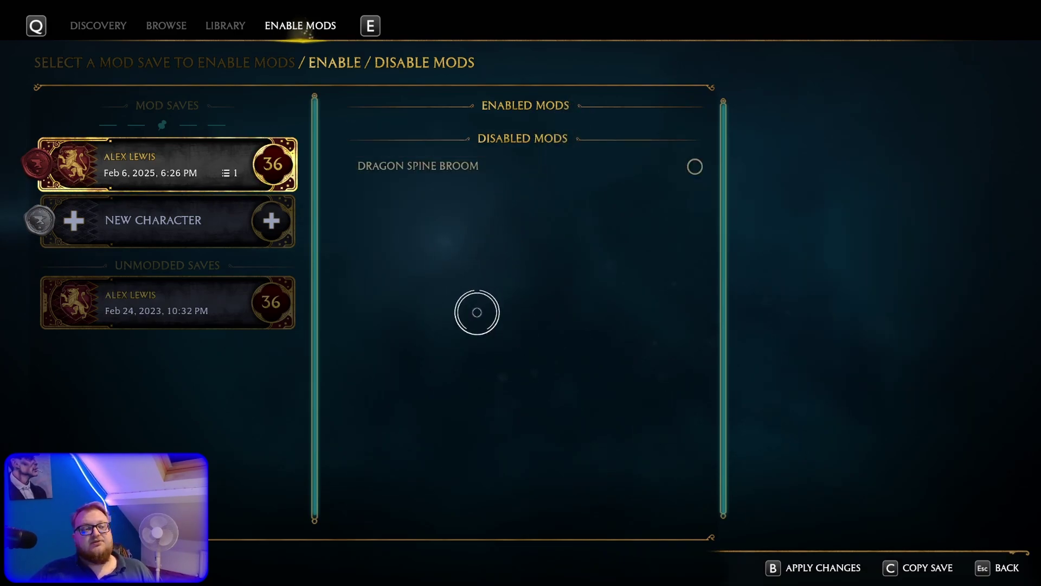